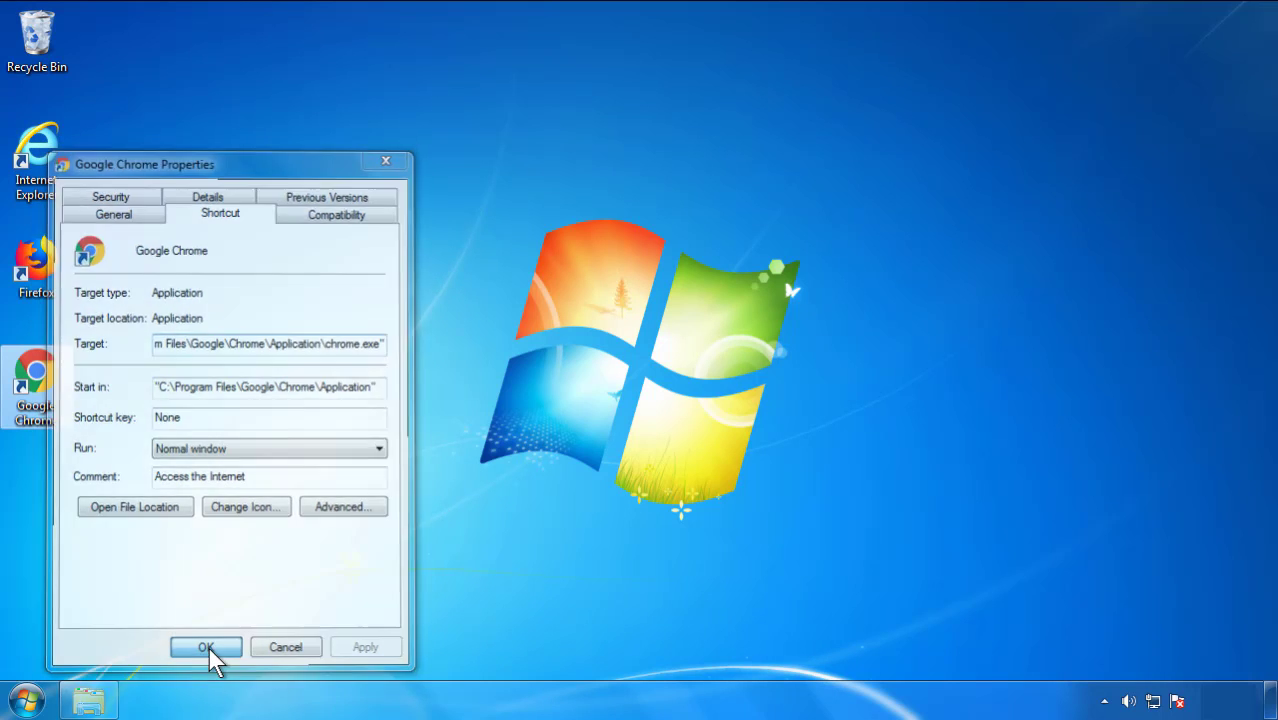
Confirm the Google Chrome shortcut properties with its Target ending at chrome.exe
left_click(30, 700)
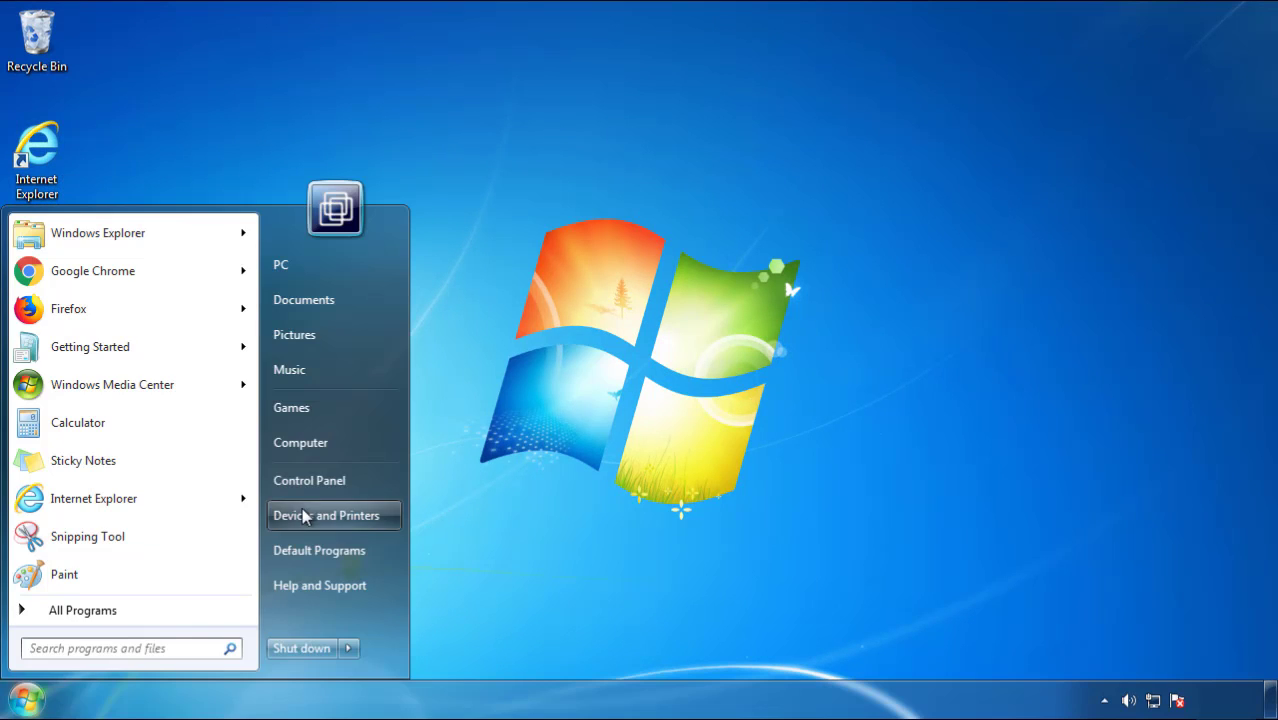
Open Programs and Features from Control Panel, sorted by install date with newest first
left_click(320, 470)
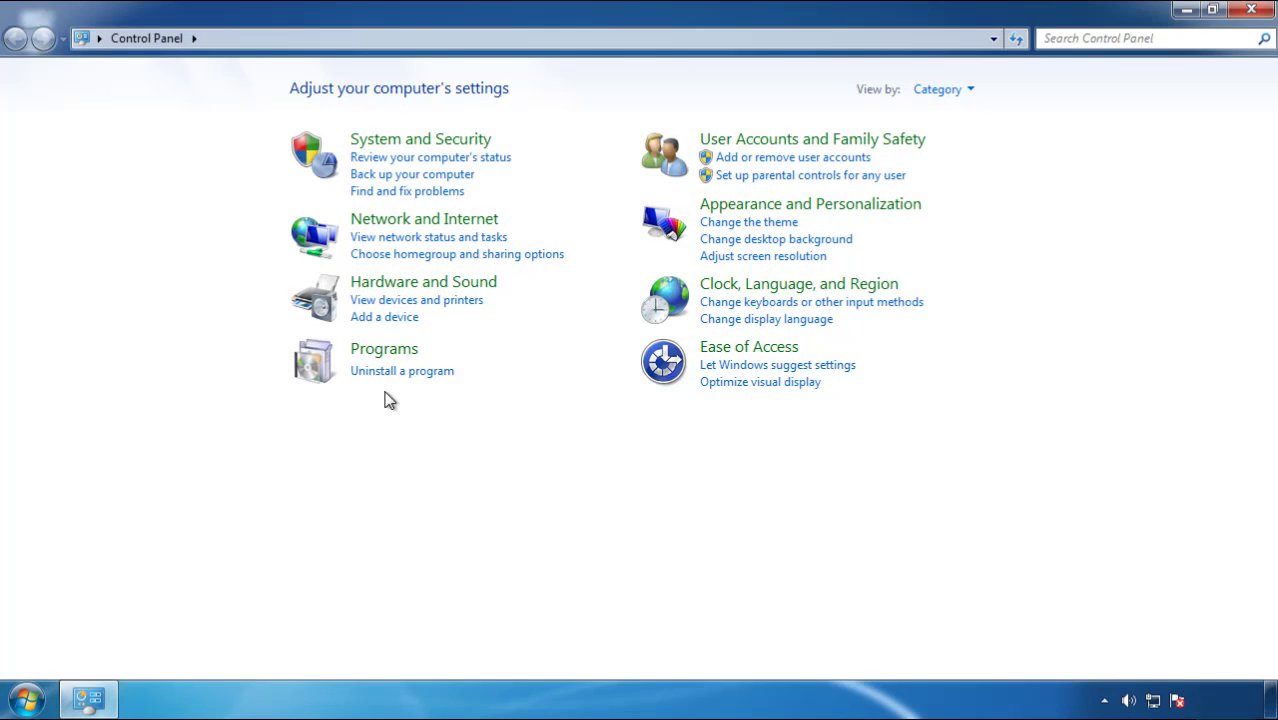
left_click(398, 372)
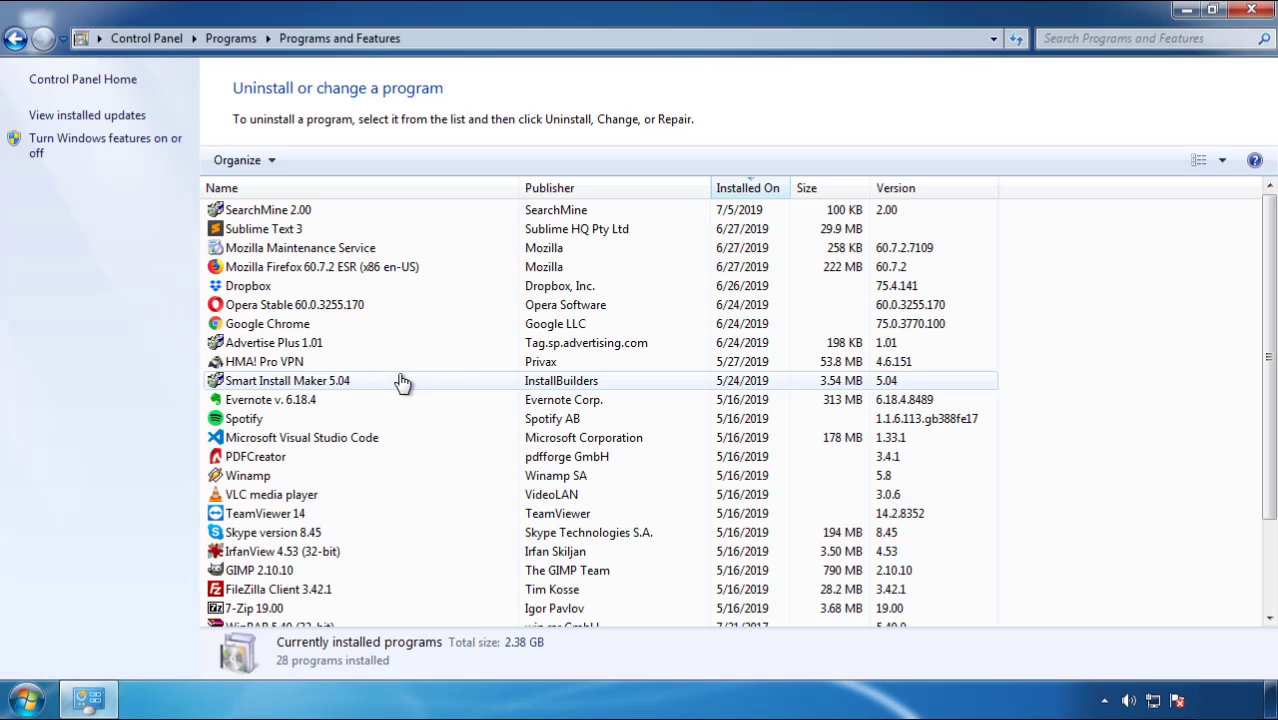
left_click(749, 190)
left_click(741, 190)
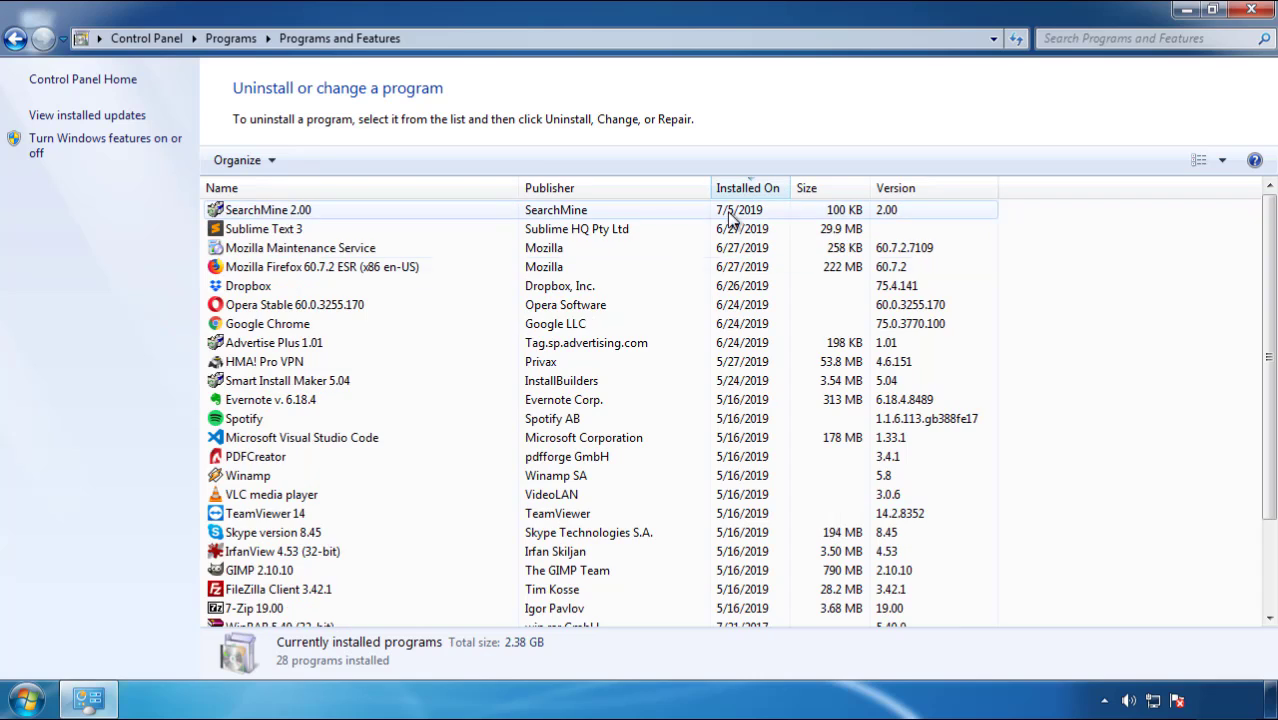
Uninstall SearchMine 2.00 and finish its uninstall wizard
left_click(270, 216)
left_click(318, 162)
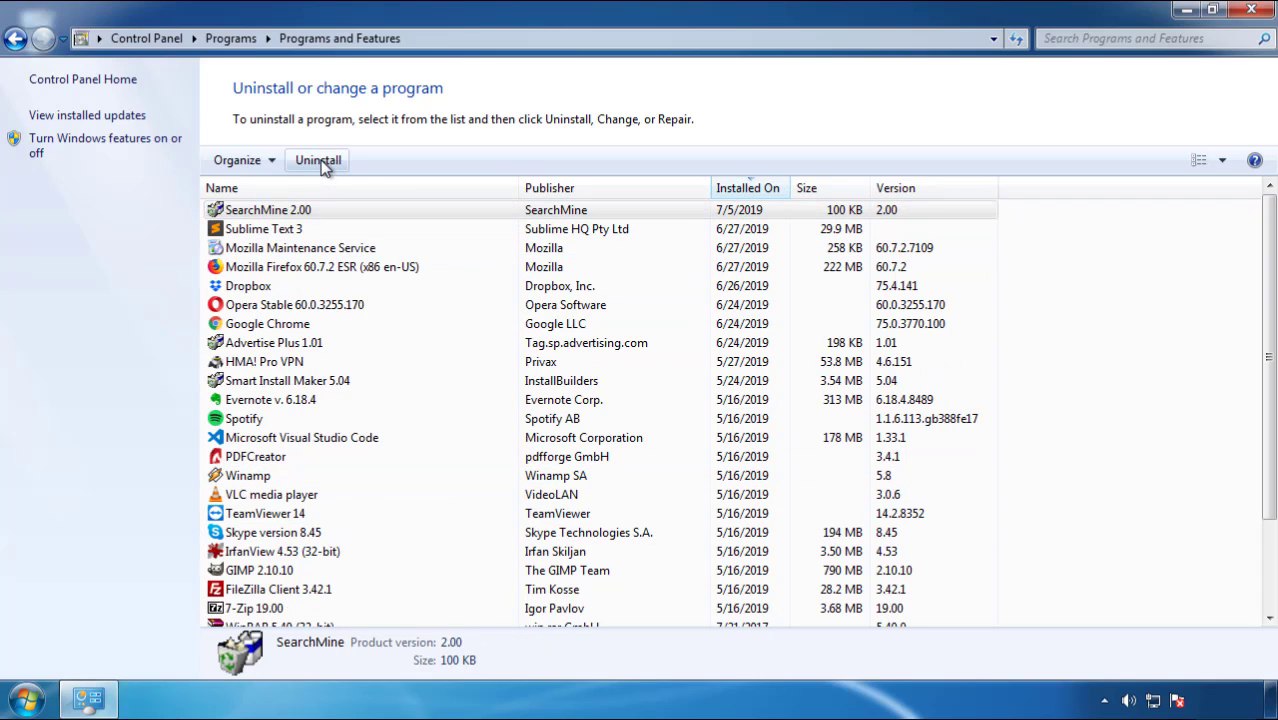
left_click(745, 532)
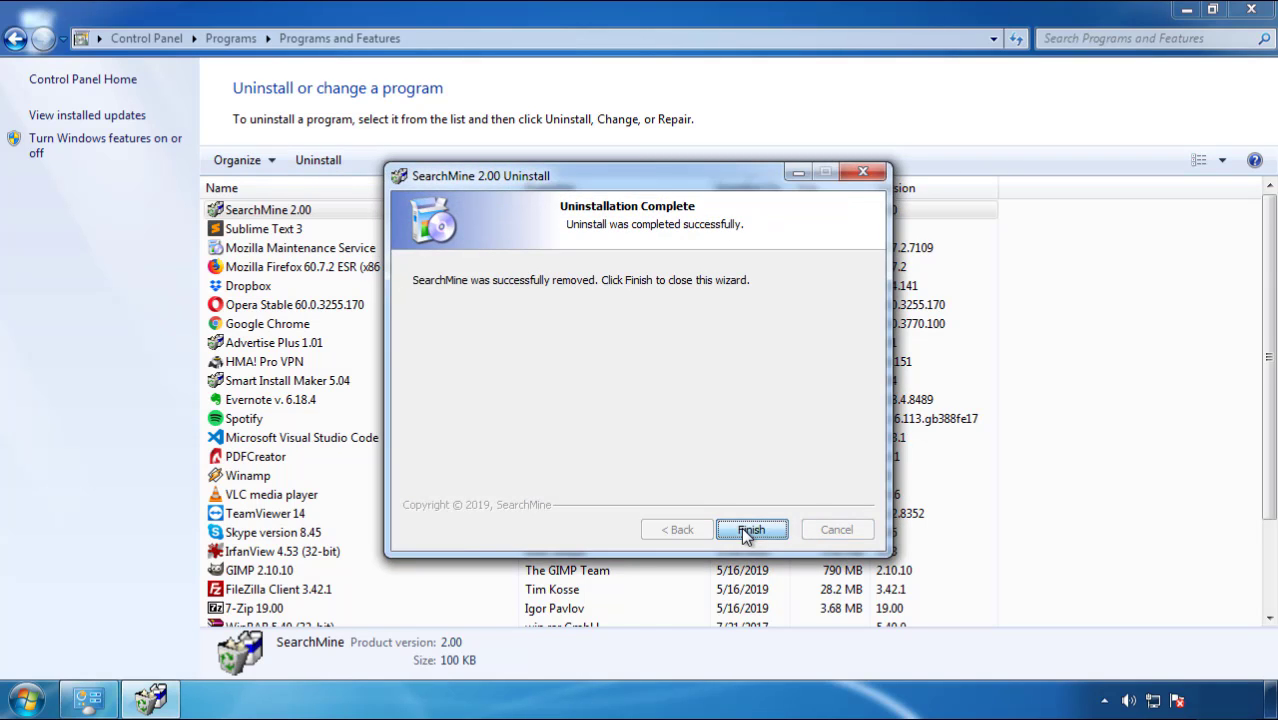
left_click(745, 529)
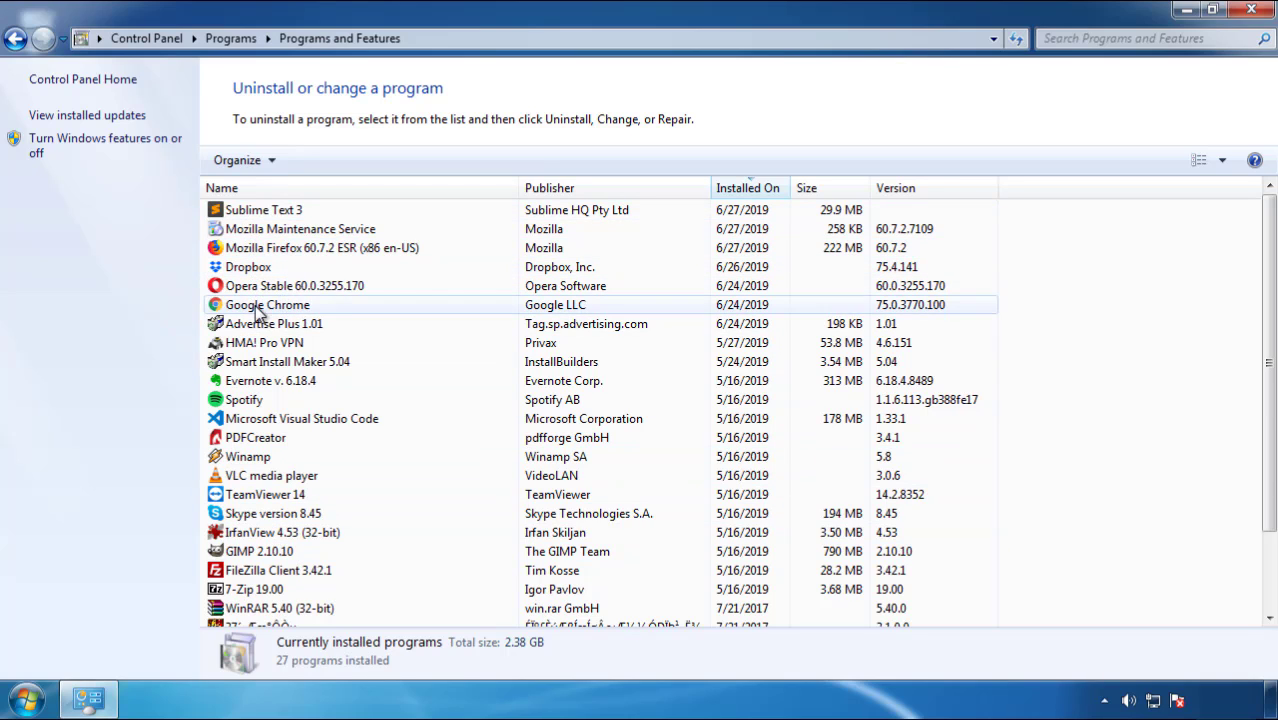
Close Programs and Features and restart the computer, booting into Safe Mode
left_click(1253, 12)
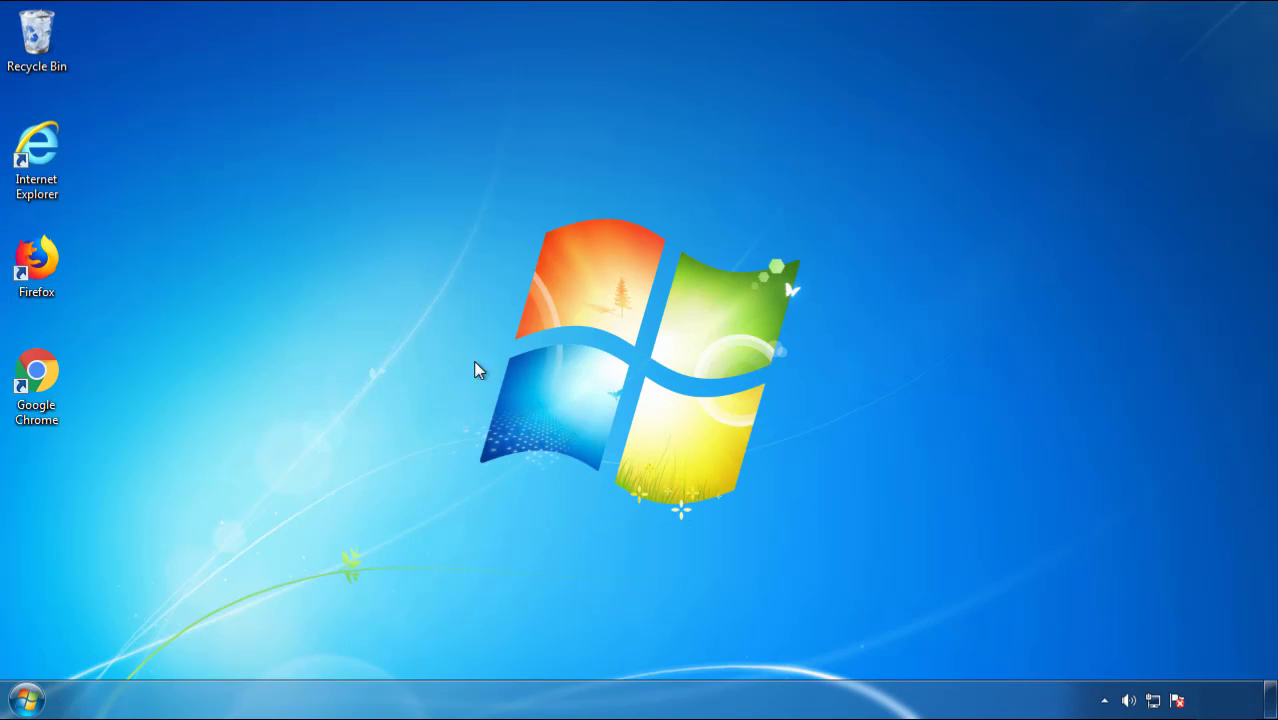
left_click(24, 700)
left_click(347, 648)
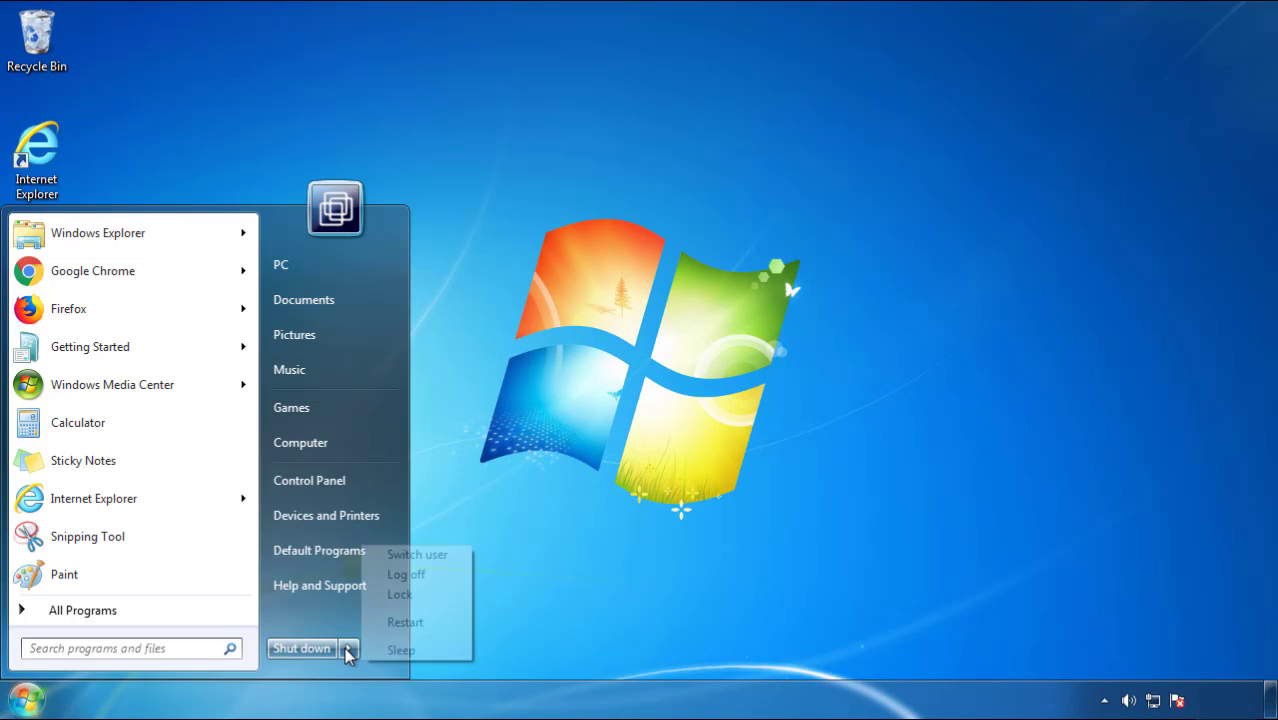
left_click(667, 547)
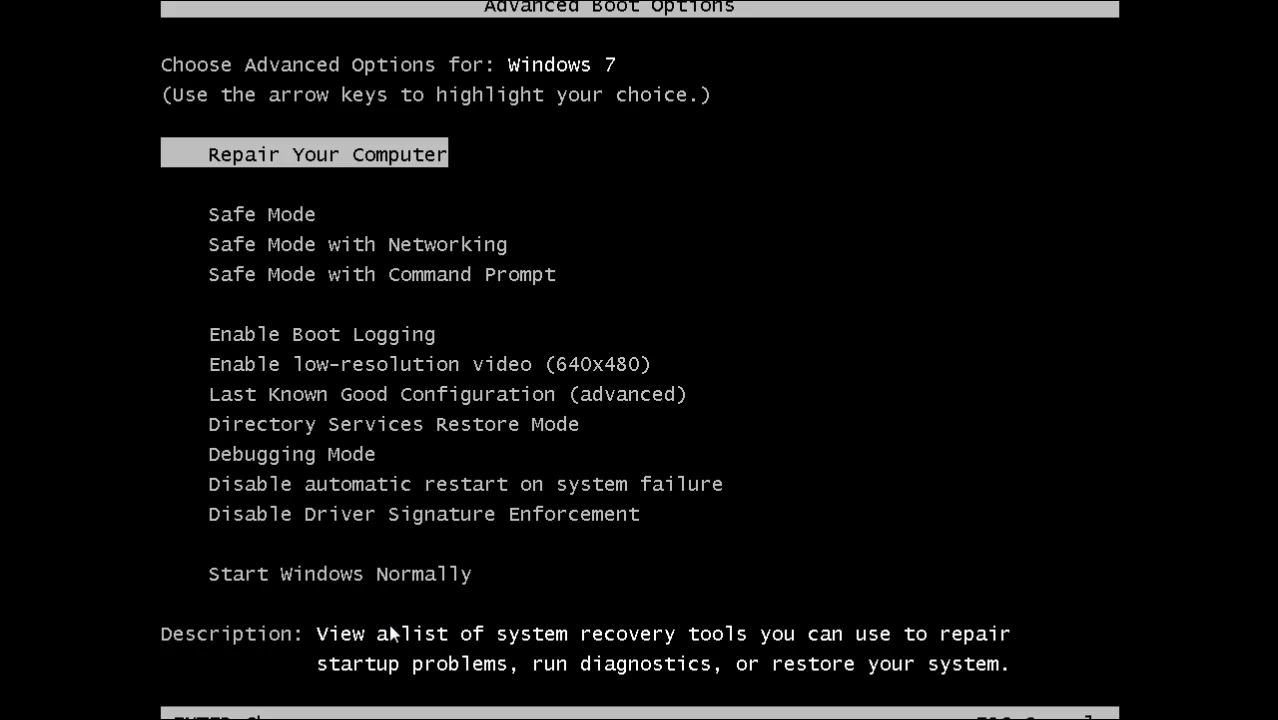
key("Down")
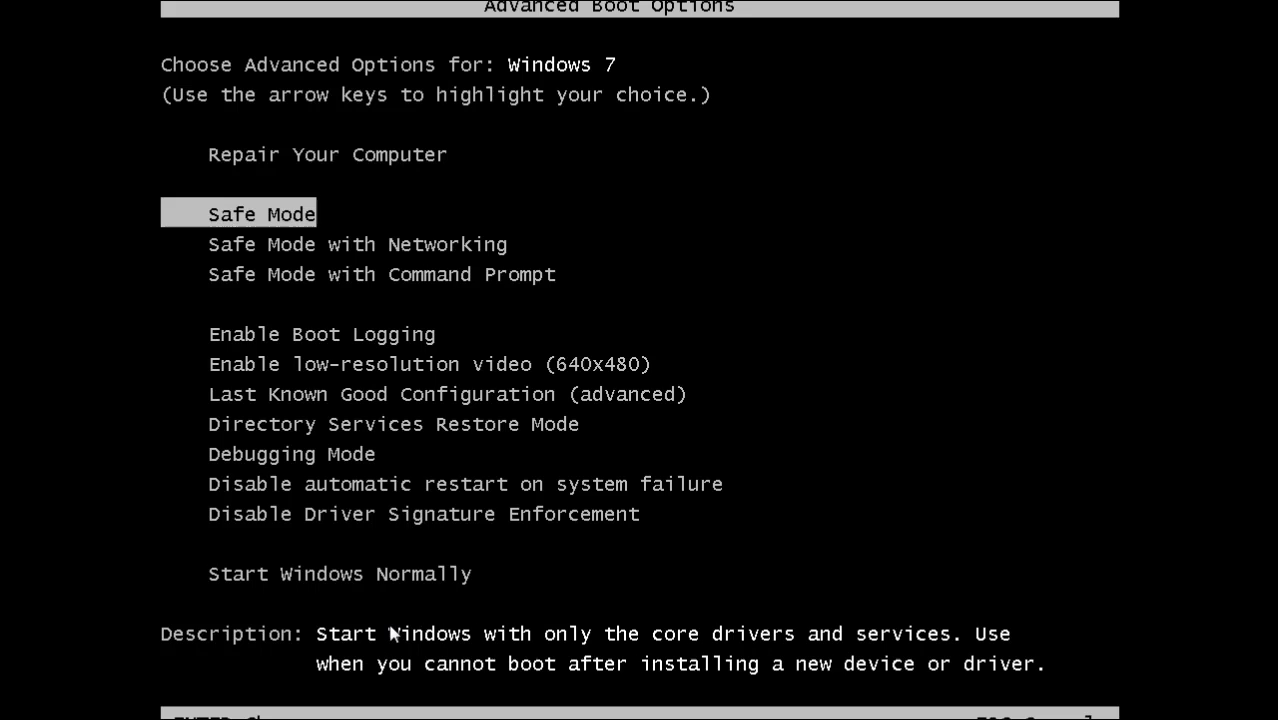
key("Return")
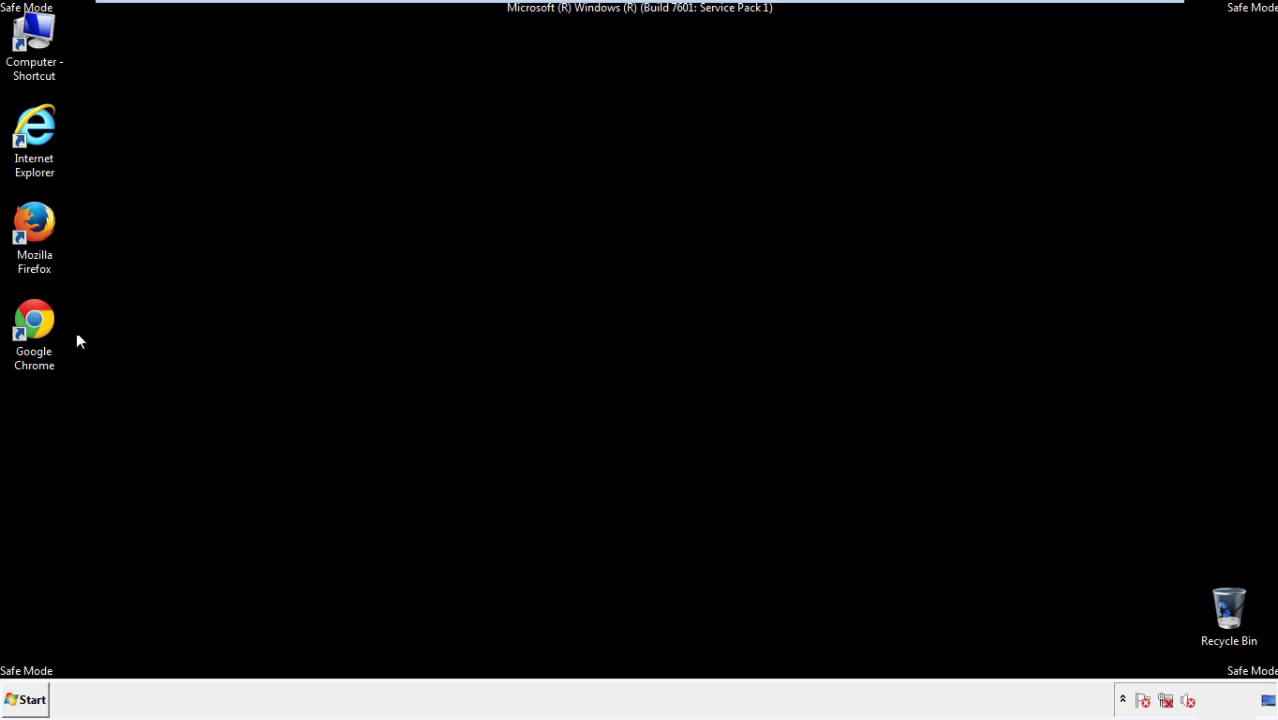
Launch Firefox, decline the default-browser prompt, and keep the menu bar visible
double_click(44, 230)
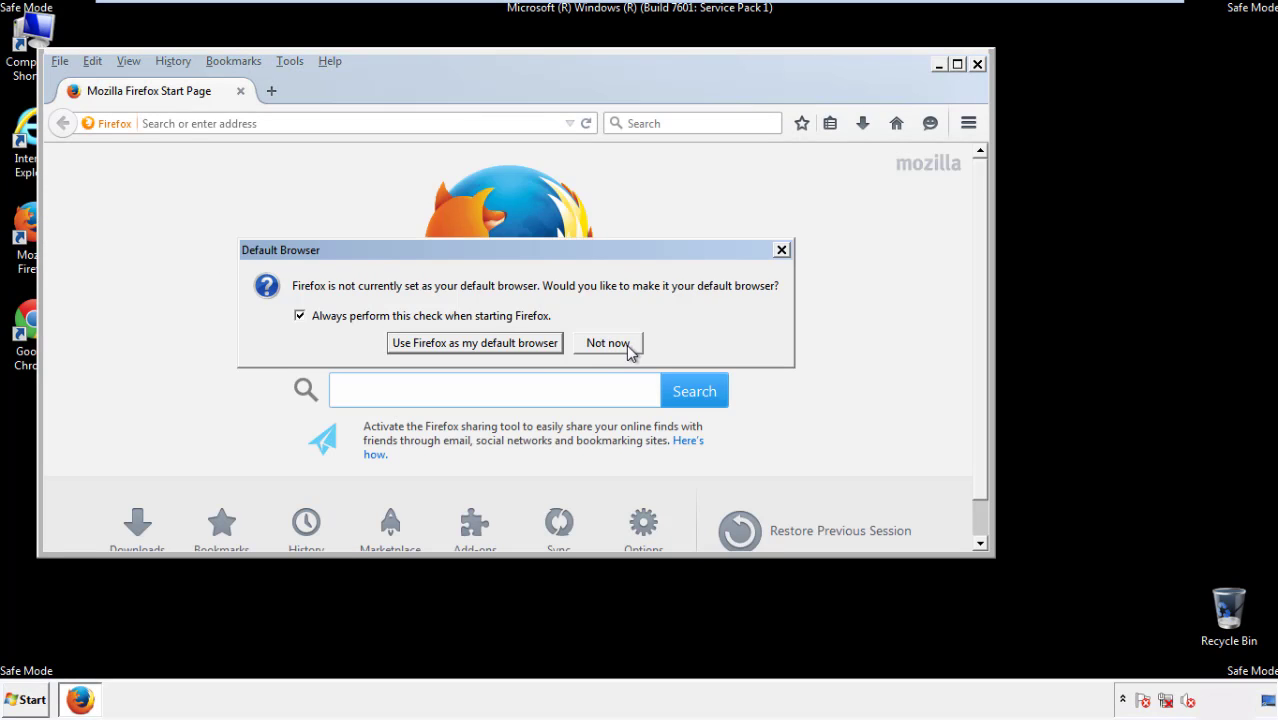
left_click(620, 345)
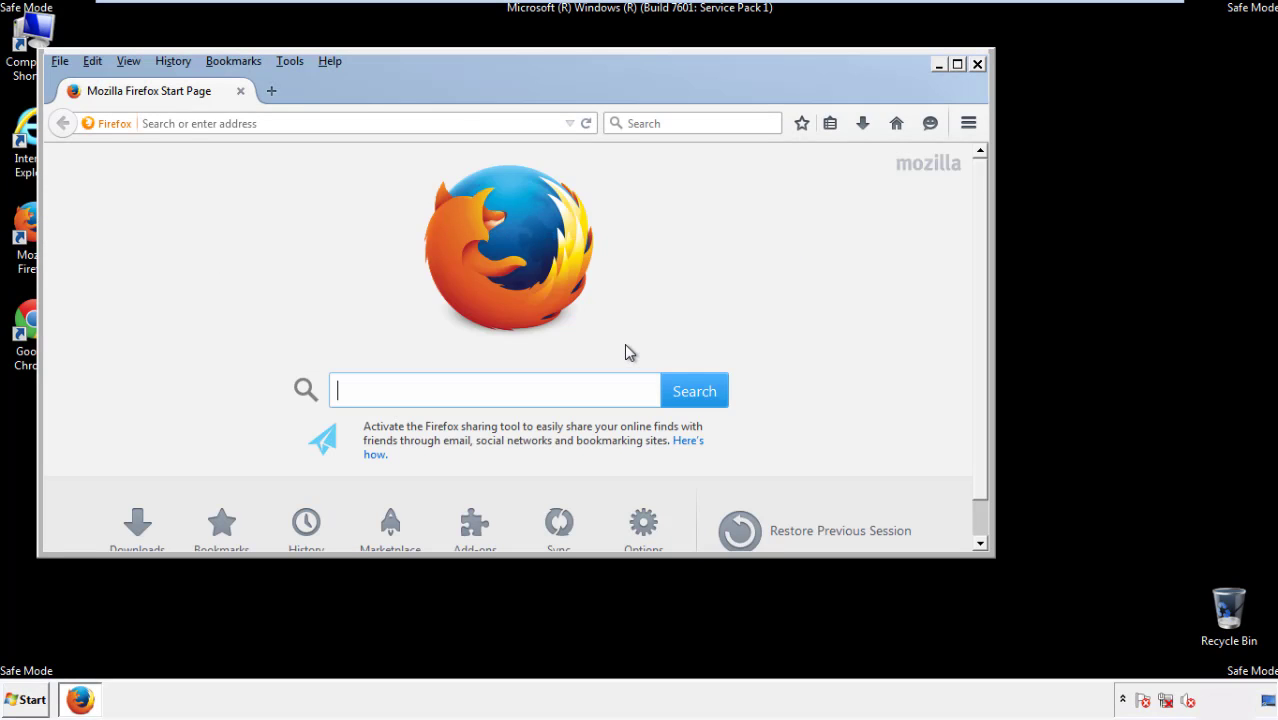
right_click(391, 78)
left_click(432, 151)
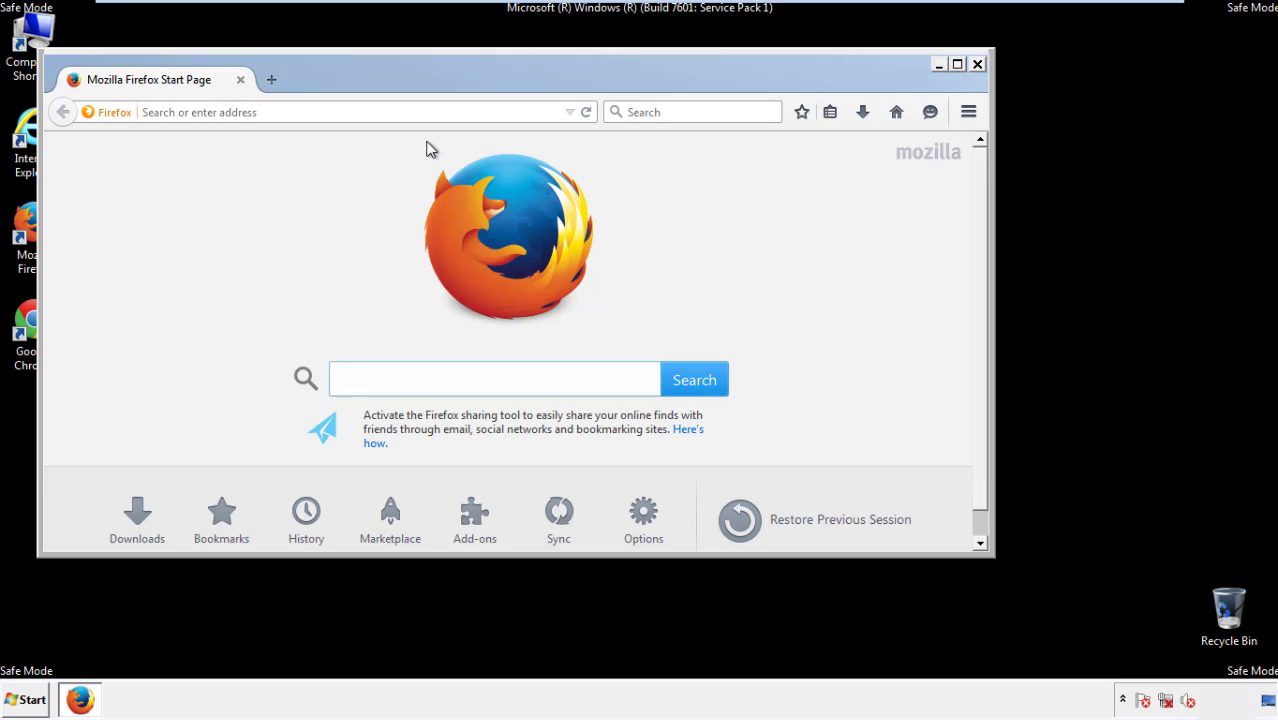
right_click(401, 82)
left_click(432, 156)
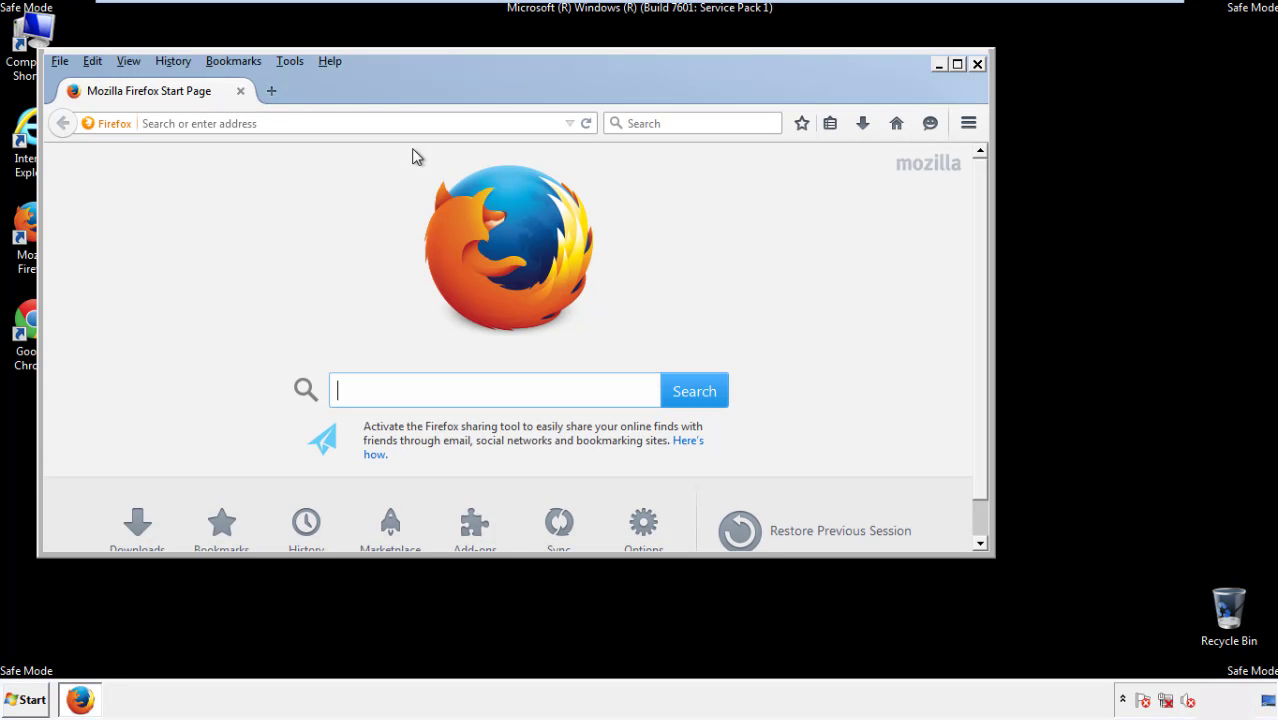
Clear all Firefox history for Everything, including Offline Website Data and Site Preferences
left_click(175, 62)
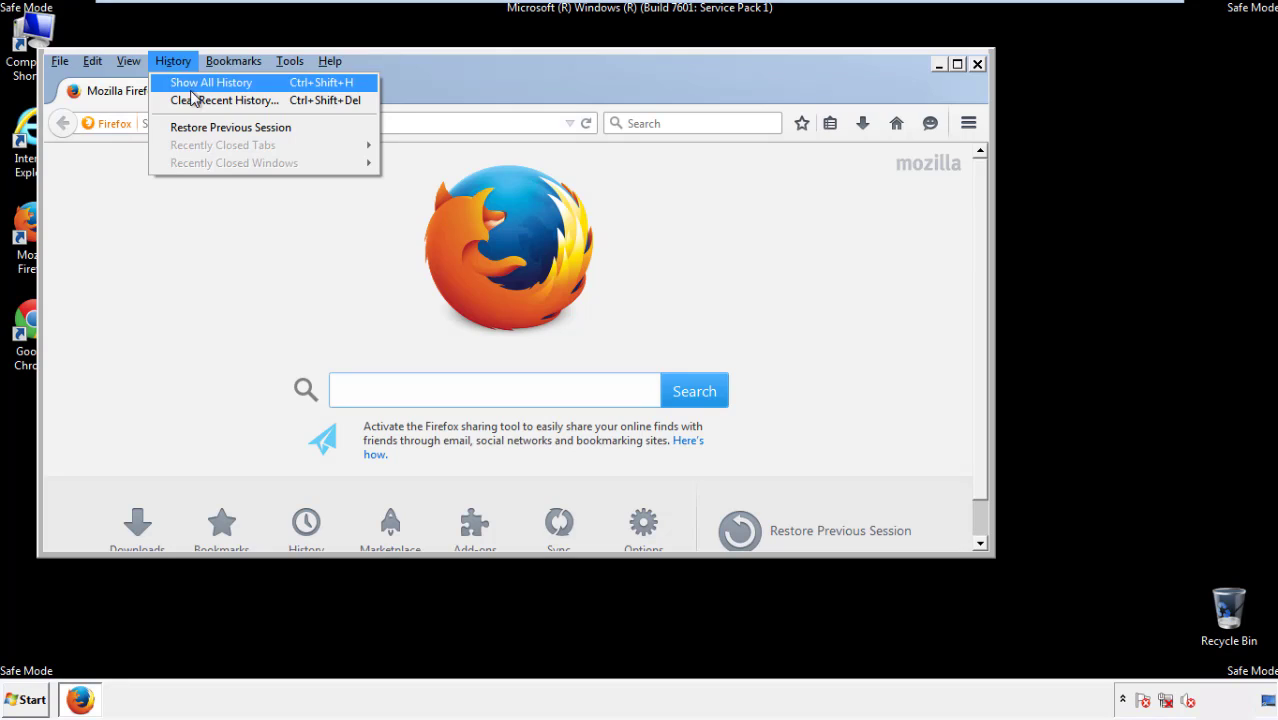
left_click(190, 96)
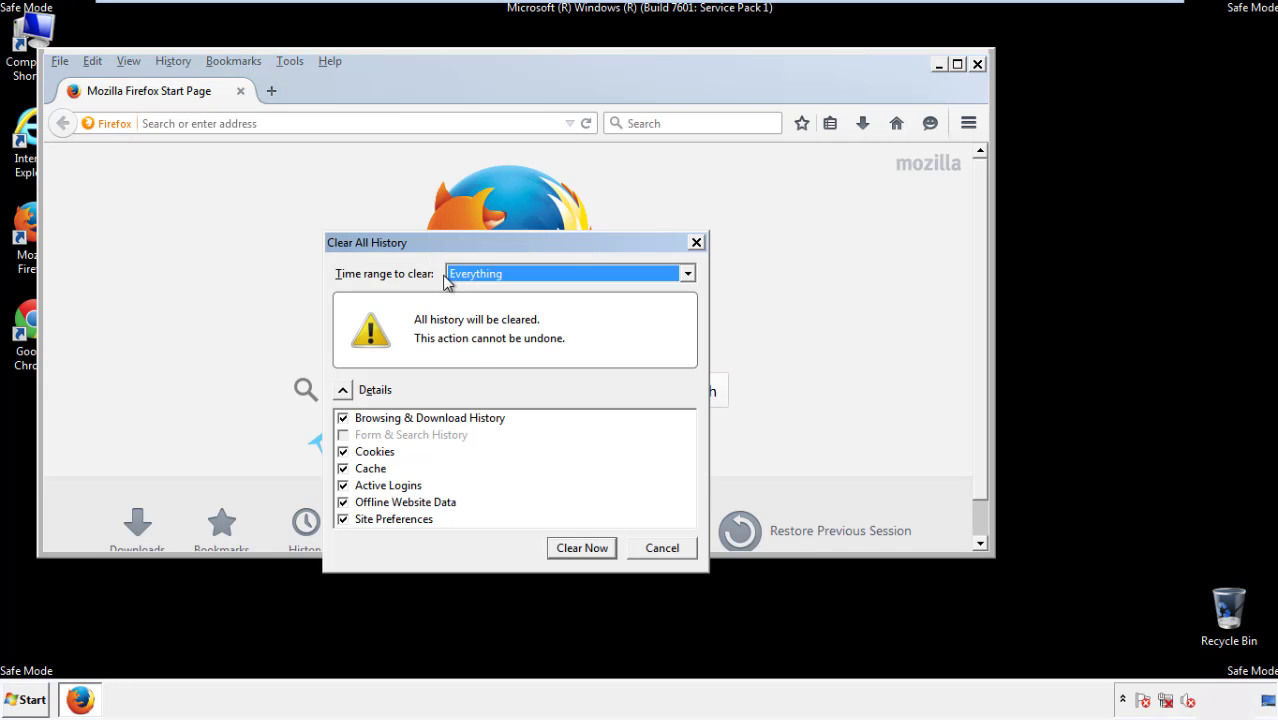
left_click(476, 276)
left_click(477, 372)
left_click(343, 502)
left_click(343, 502)
left_click(343, 519)
left_click(343, 519)
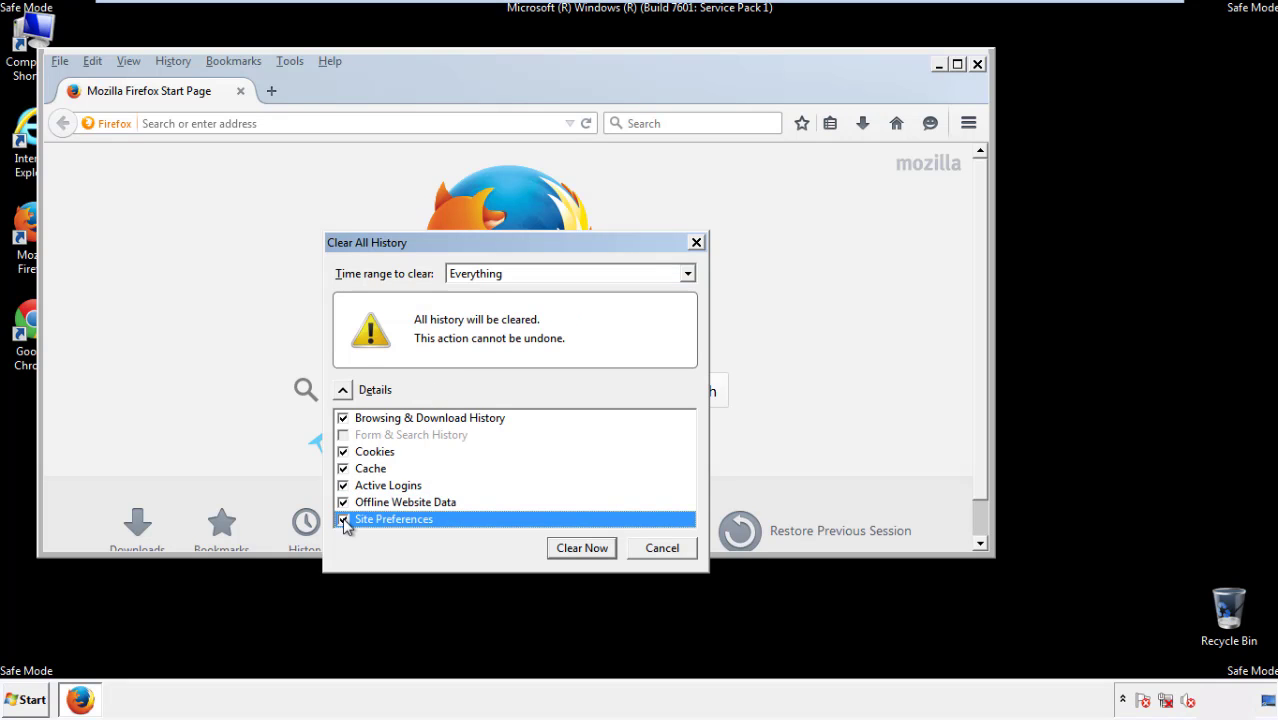
left_click(581, 548)
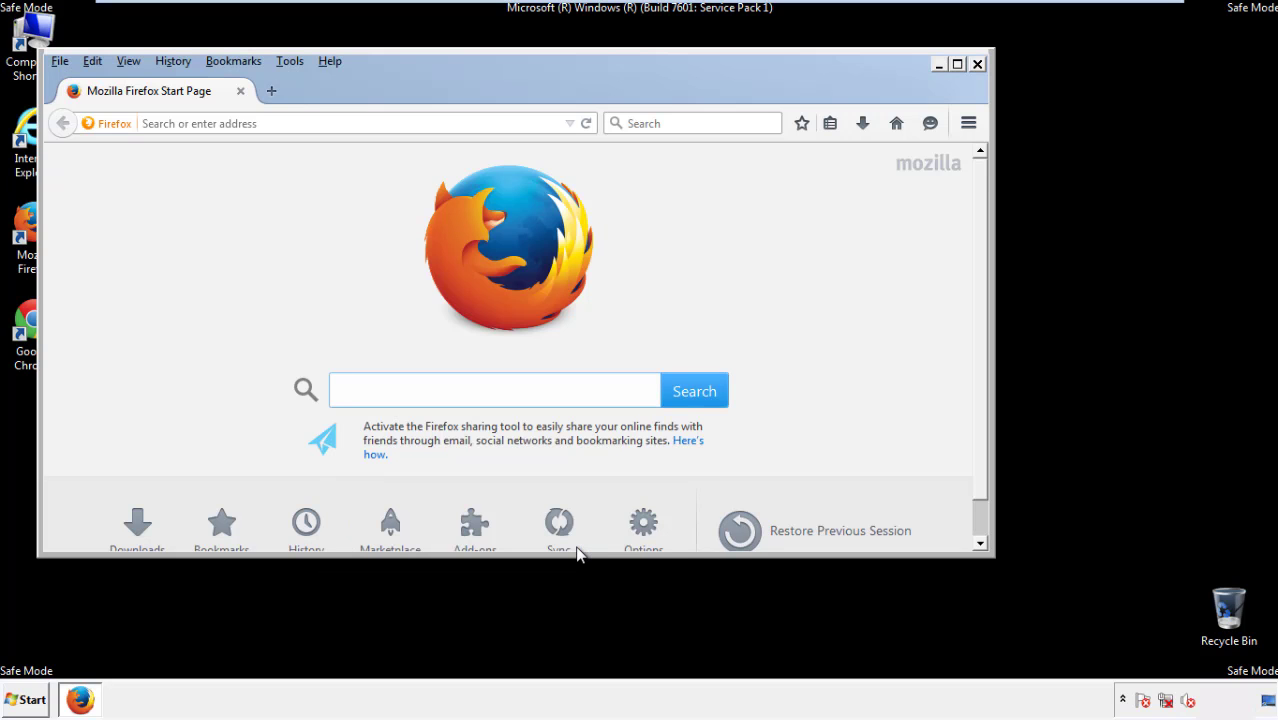
Refresh Firefox to its default settings from the Troubleshooting Information page
left_click(330, 61)
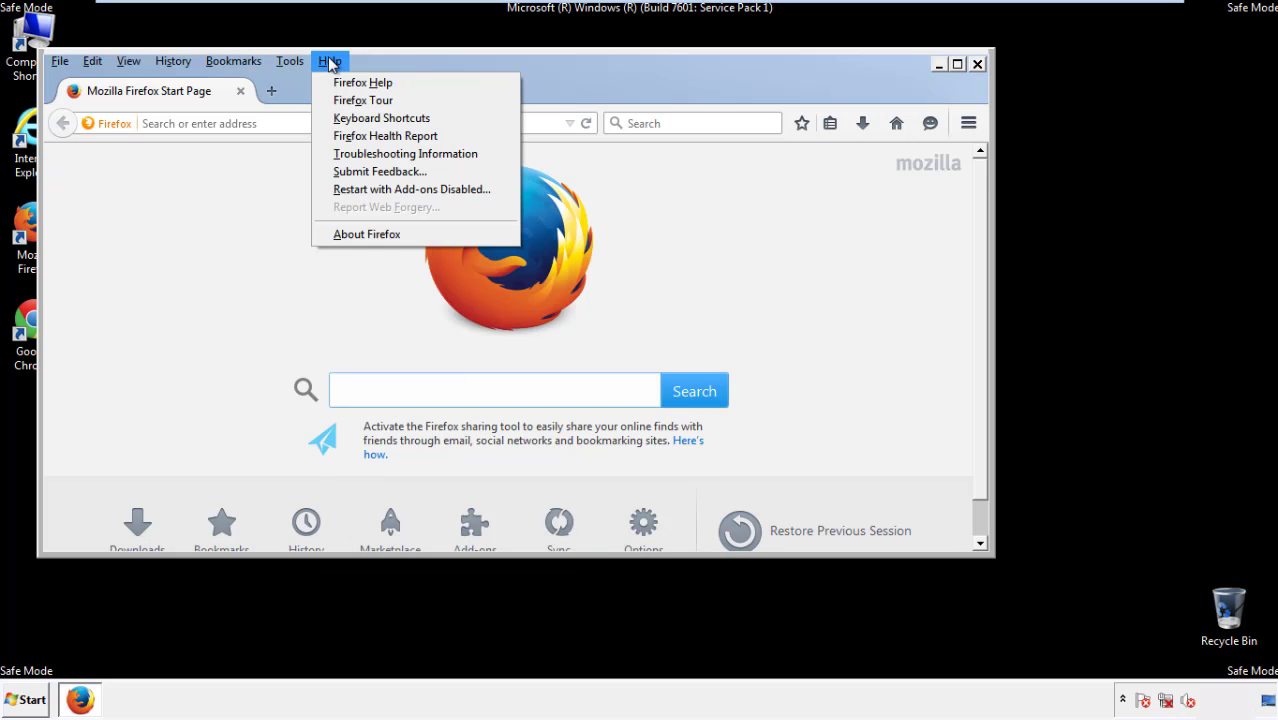
left_click(370, 153)
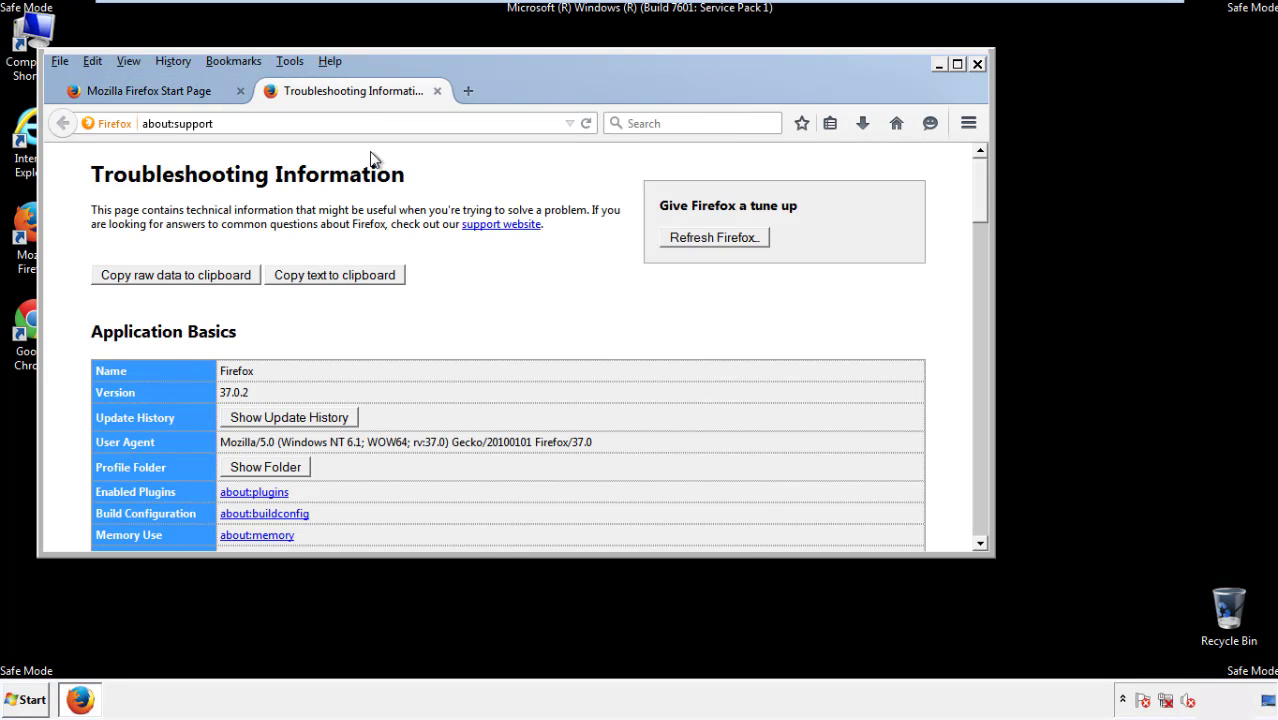
left_click(741, 243)
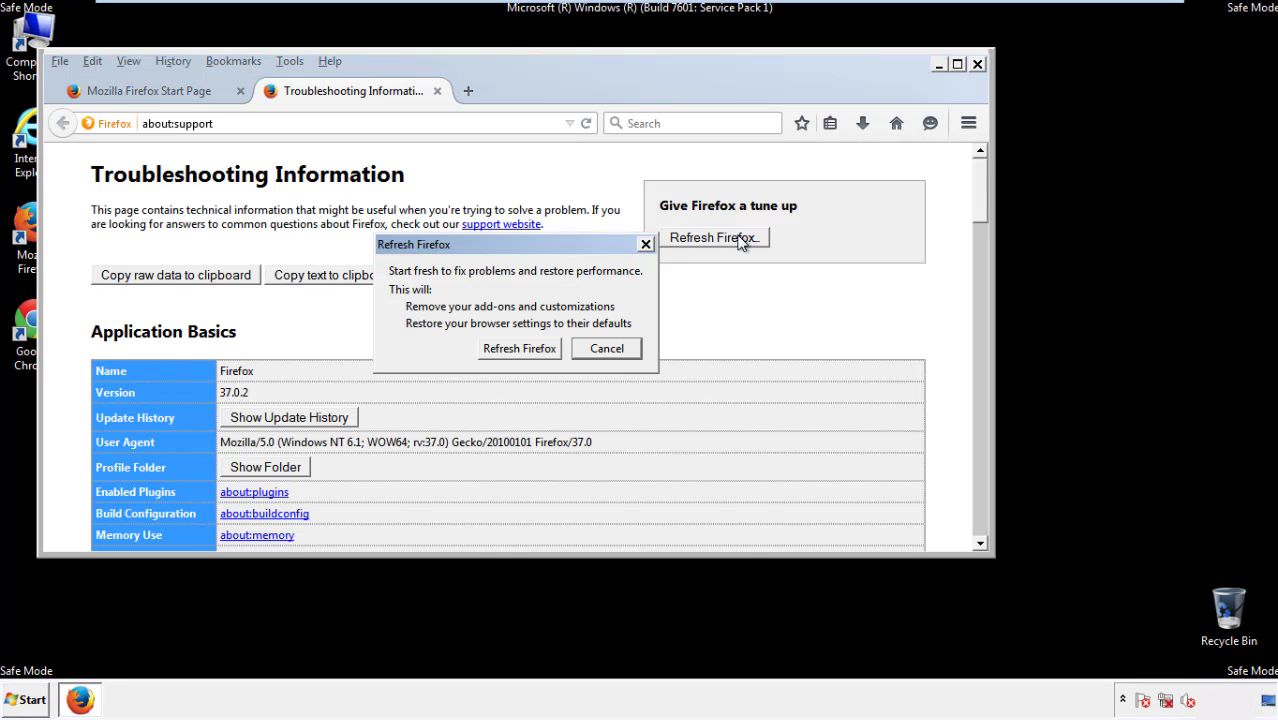
left_click(519, 348)
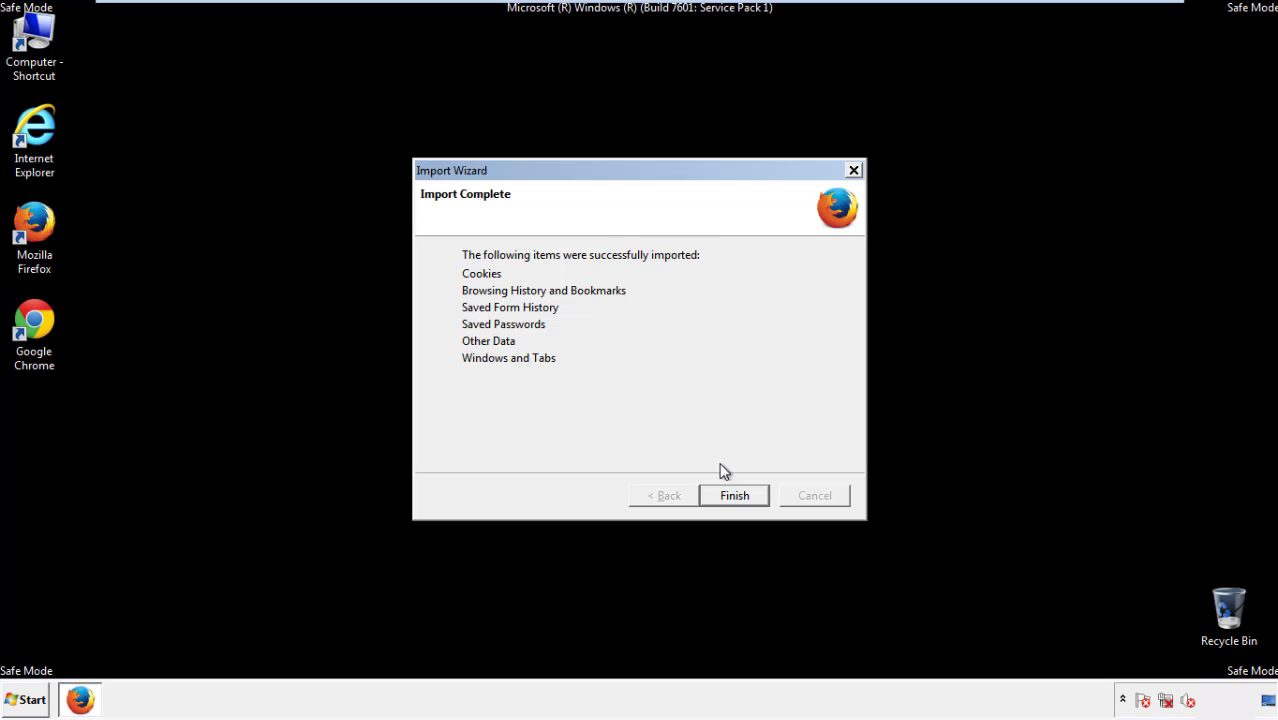
left_click(735, 496)
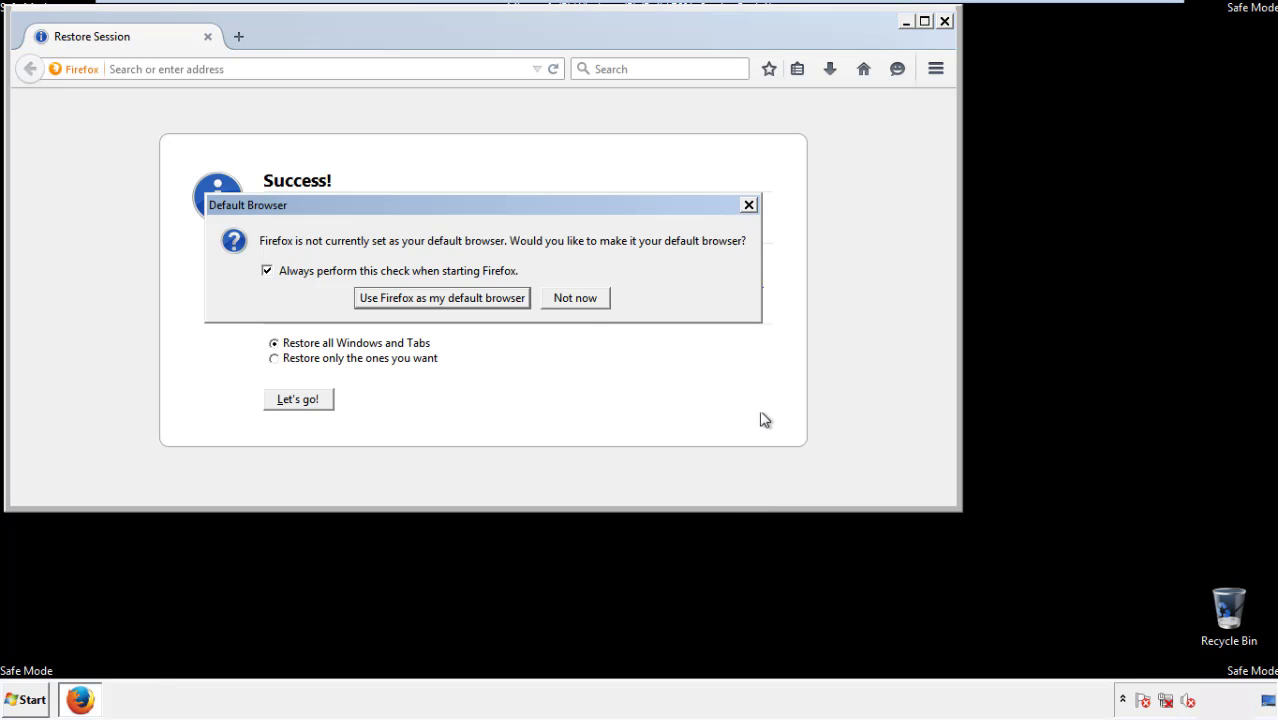
Decline the default-browser prompt, close Firefox, and select the Google Chrome shortcut
left_click(577, 298)
left_click(943, 20)
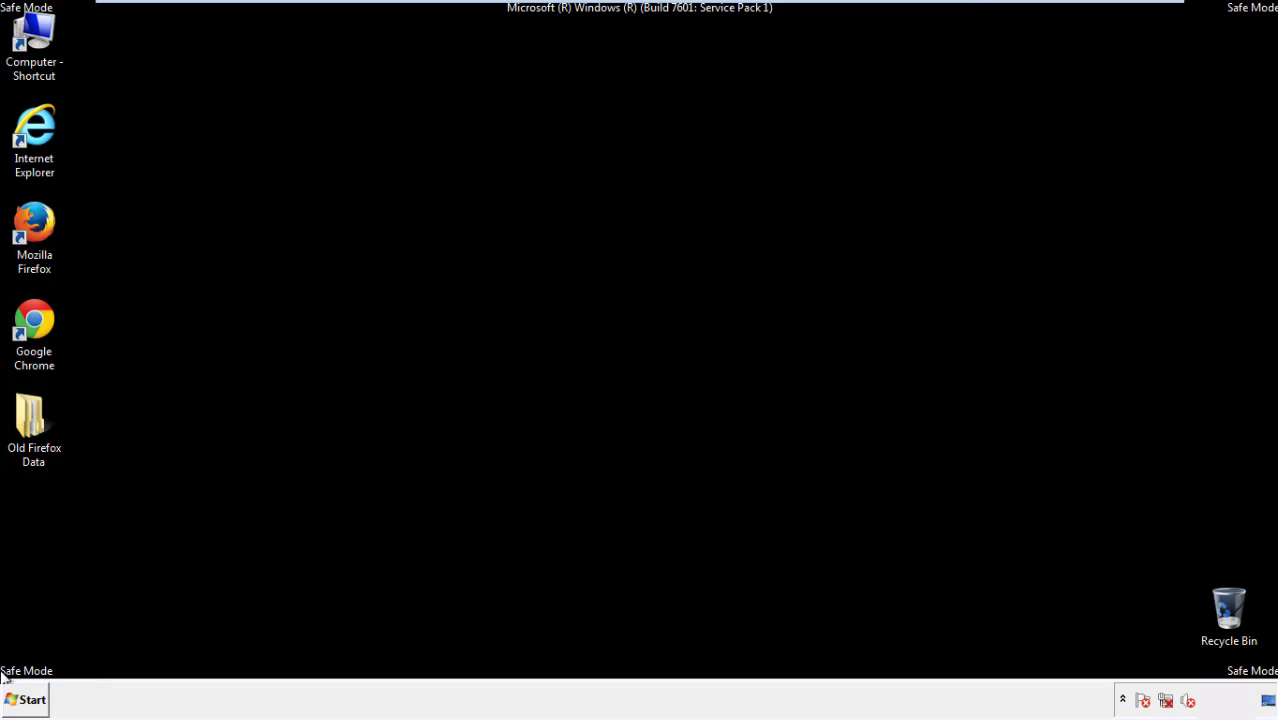
left_click(31, 320)
Launch Chrome, permanently dismiss the default-browser prompt, and open History from Settings
double_click(31, 318)
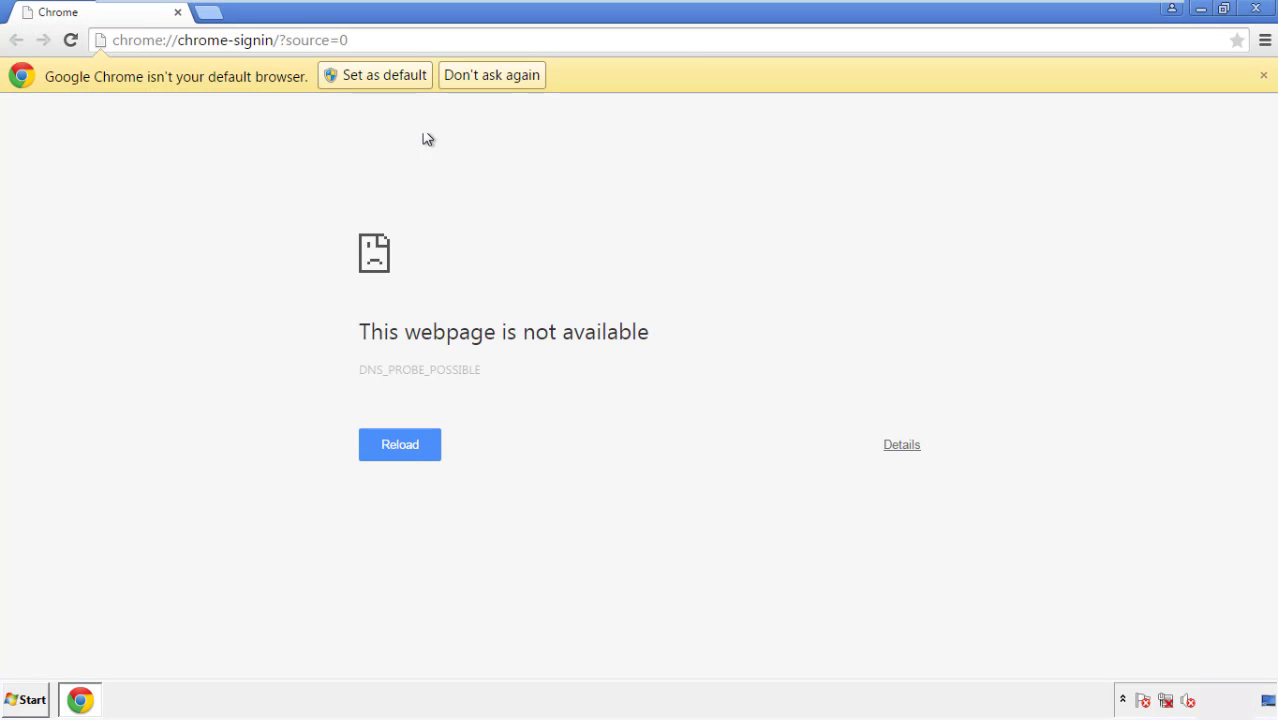
left_click(514, 79)
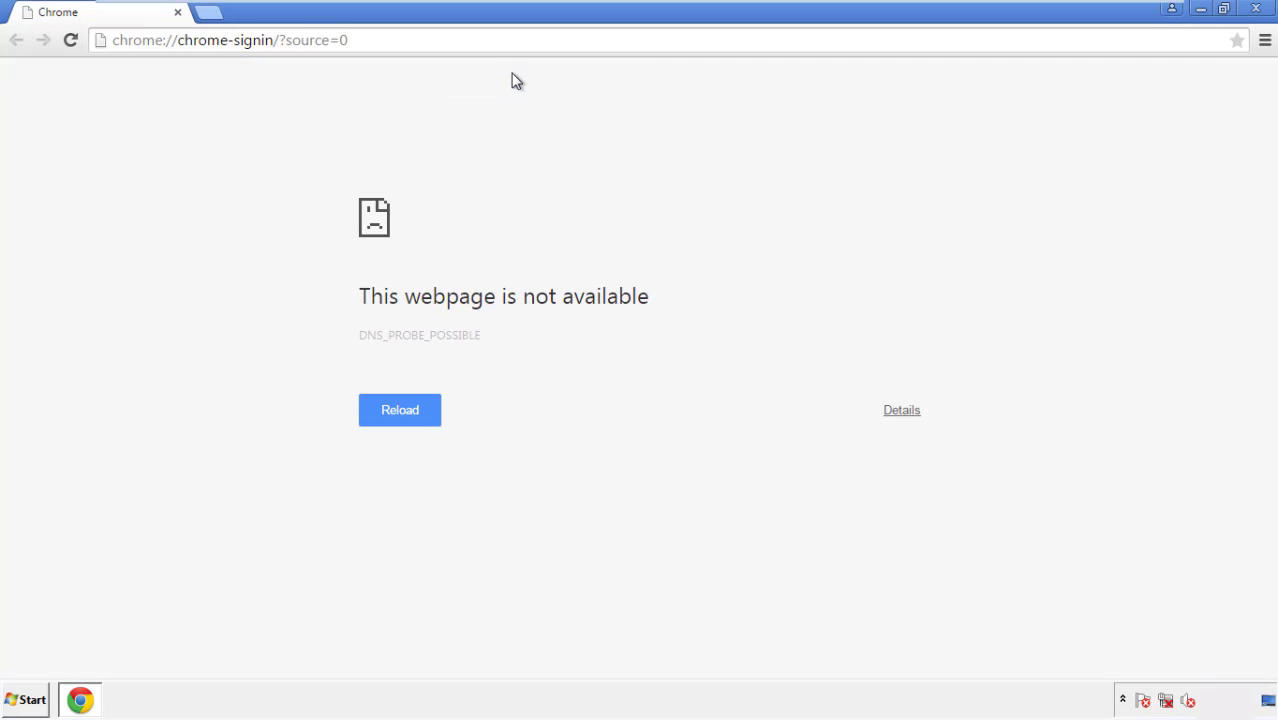
left_click(1265, 42)
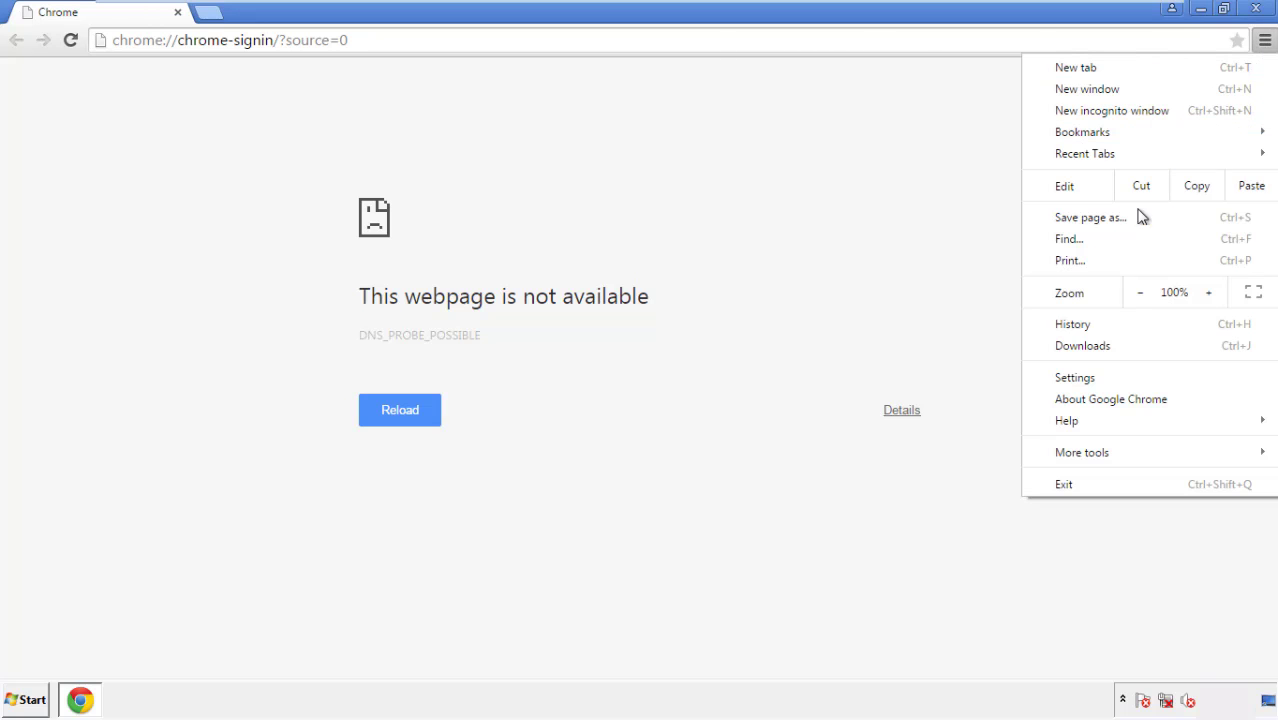
left_click(1081, 377)
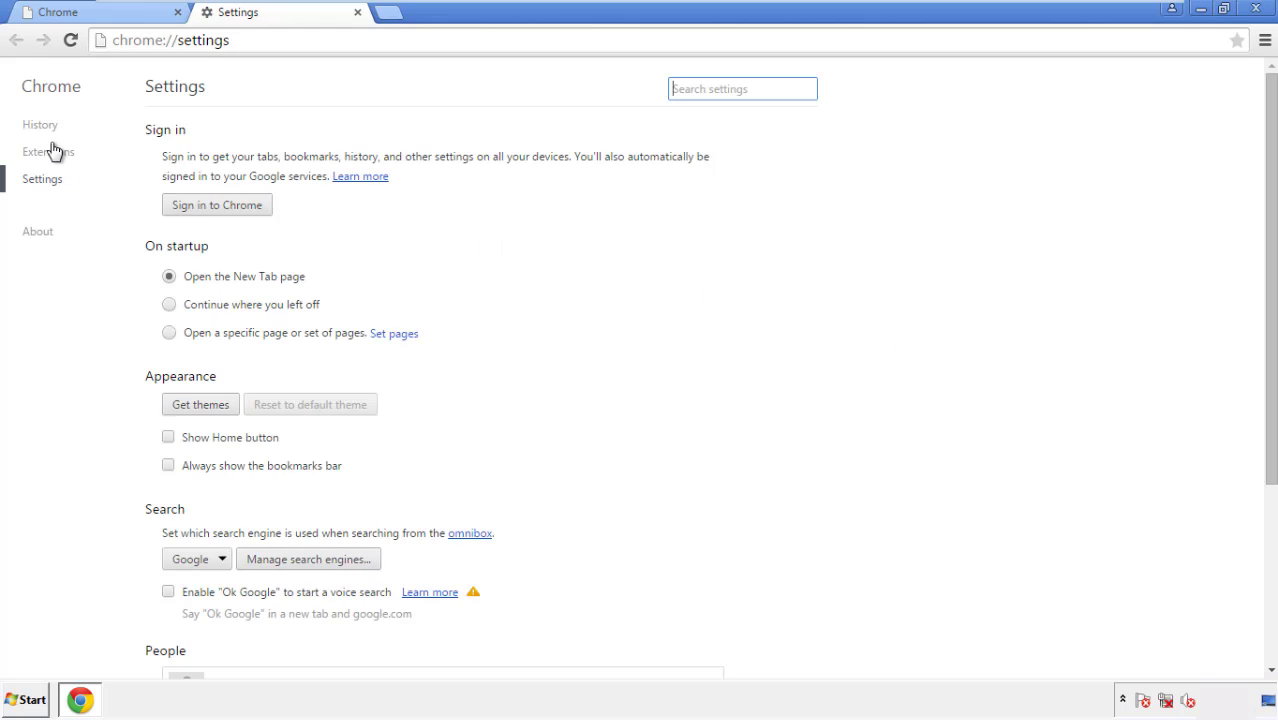
left_click(47, 130)
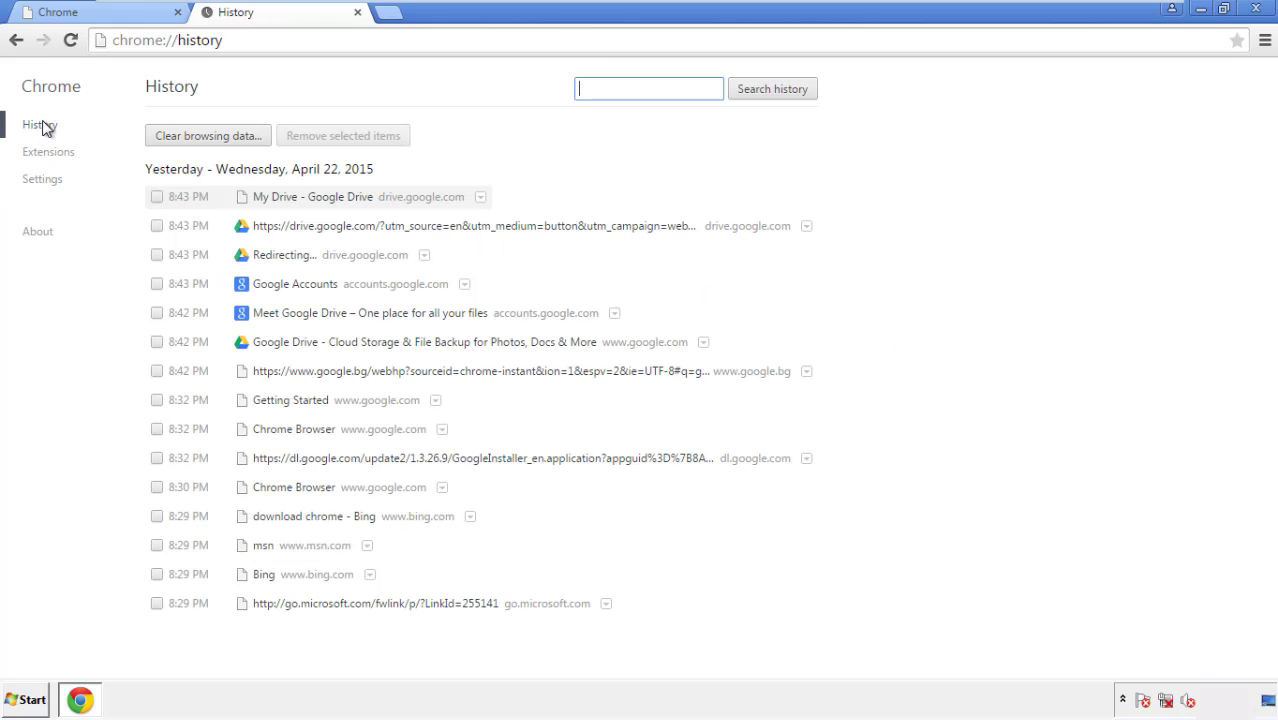
Clear Chrome browsing data from the beginning of time, including autofill form data
left_click(191, 139)
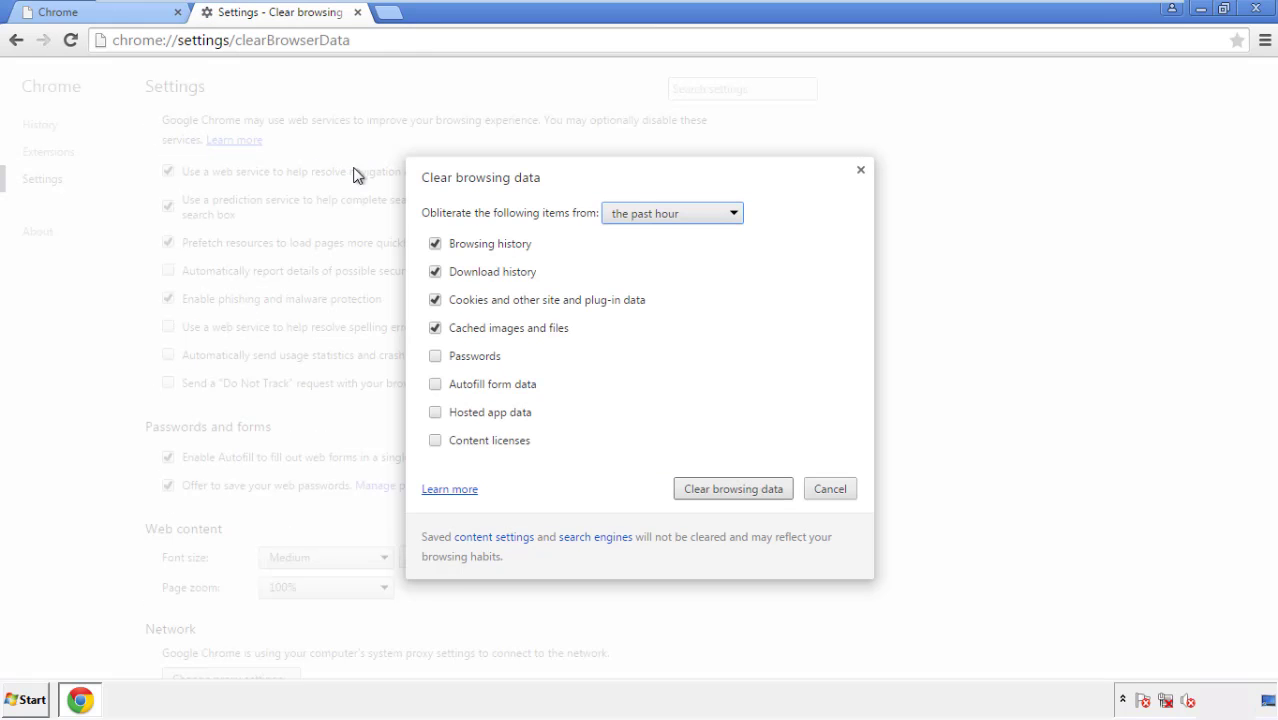
left_click(641, 216)
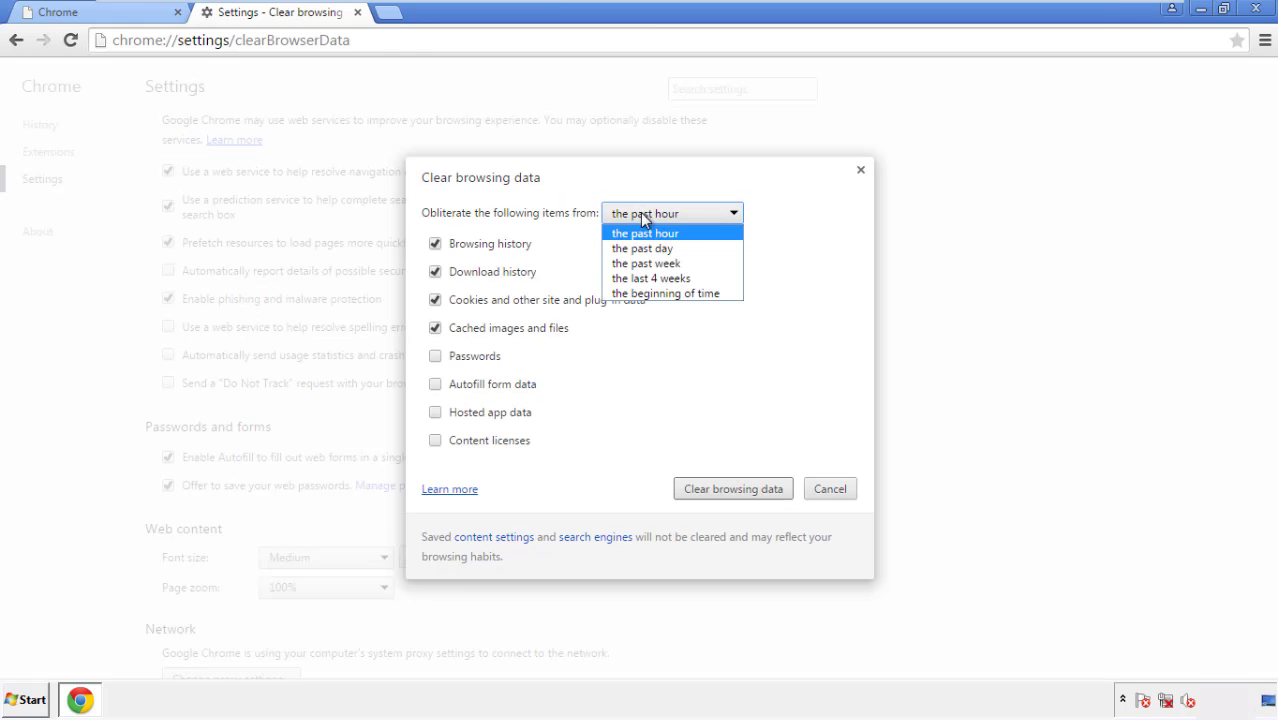
left_click(640, 294)
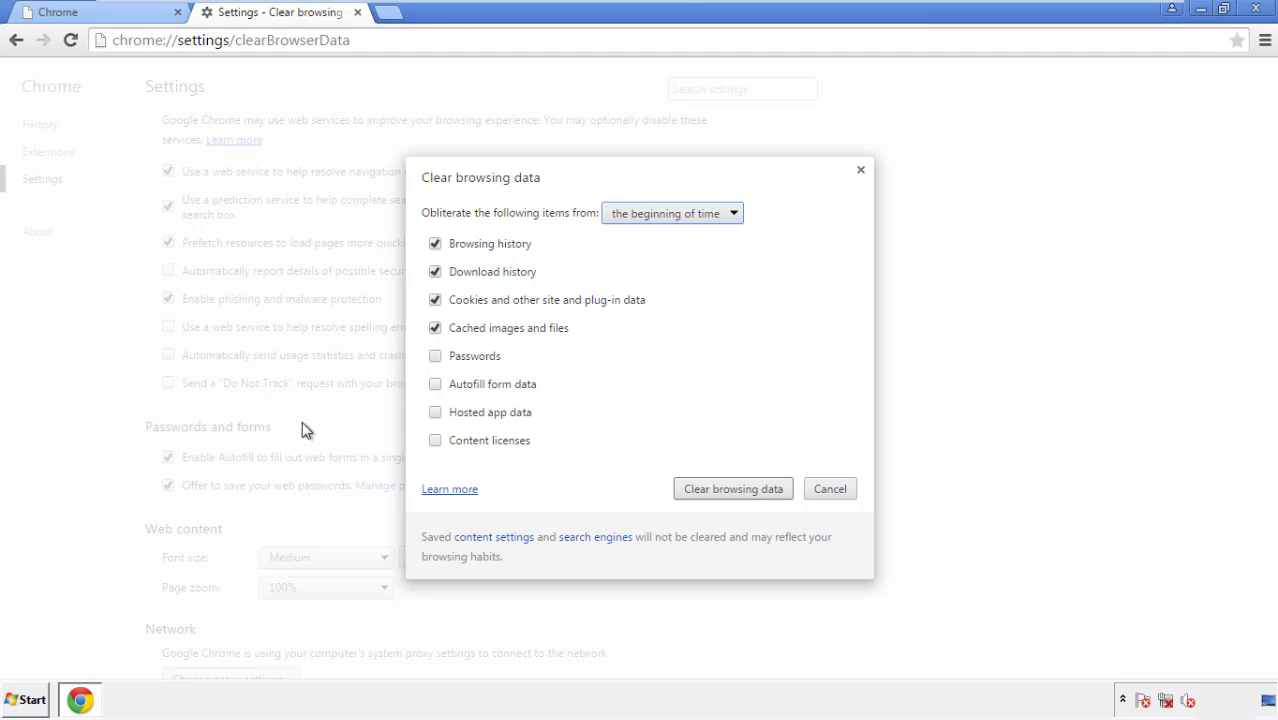
left_click(436, 385)
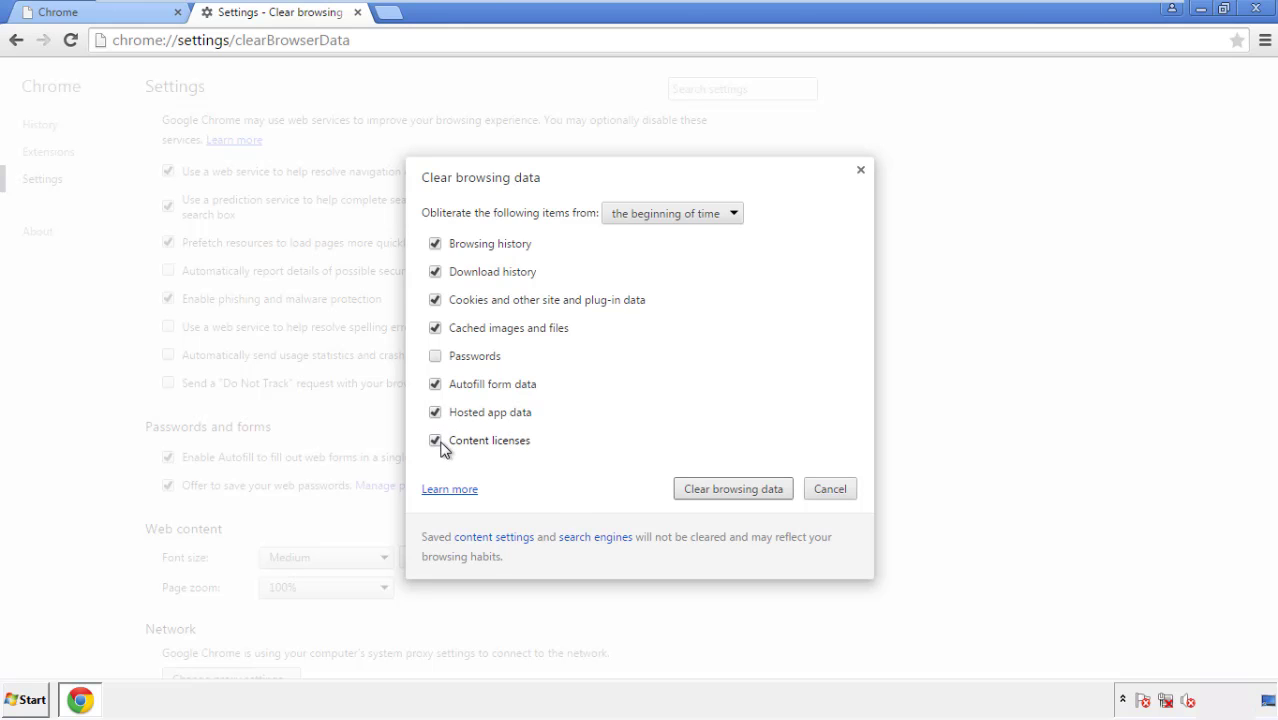
left_click(712, 488)
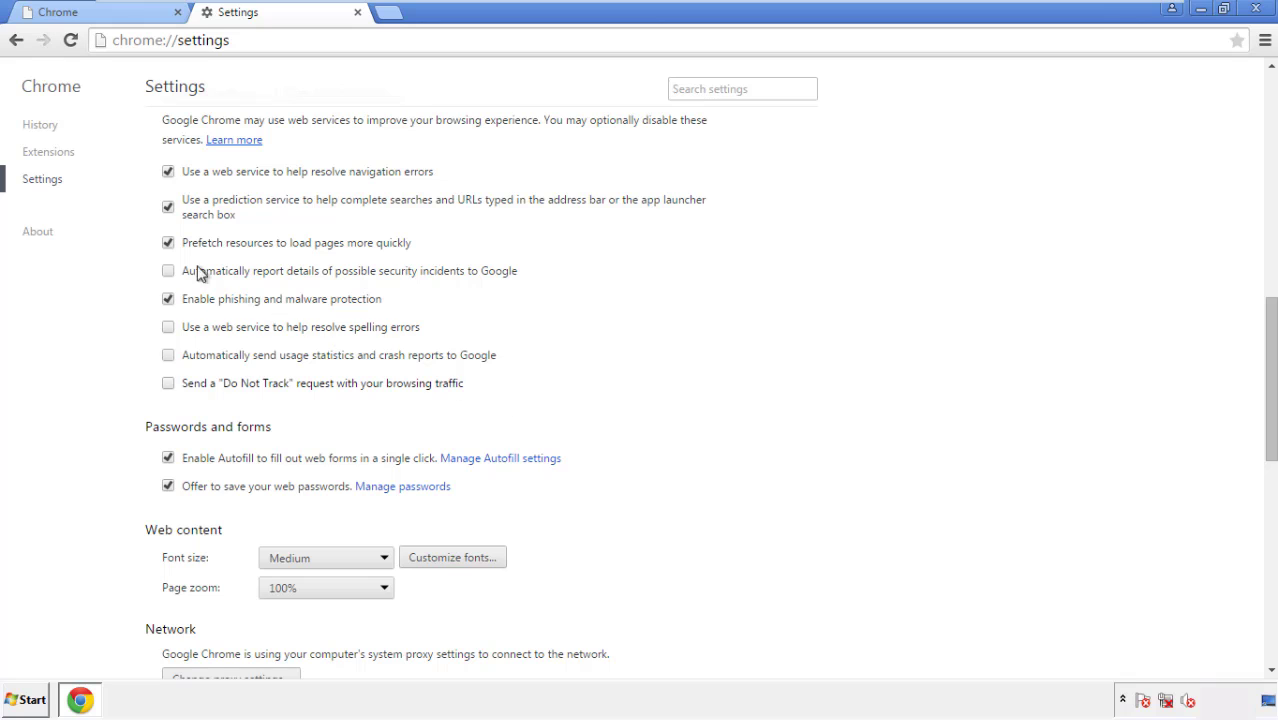
Reset Chrome settings to their original defaults and close the browser
left_click_drag(1270, 318, 1266, 540)
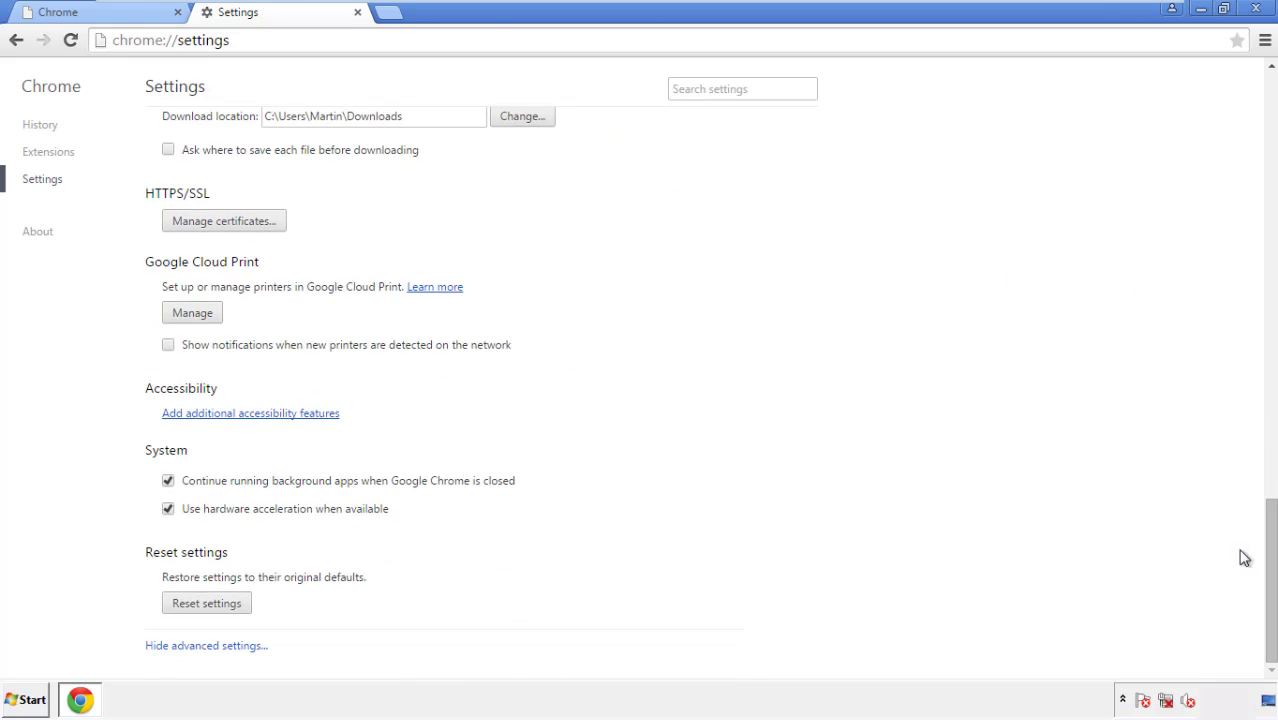
left_click(240, 605)
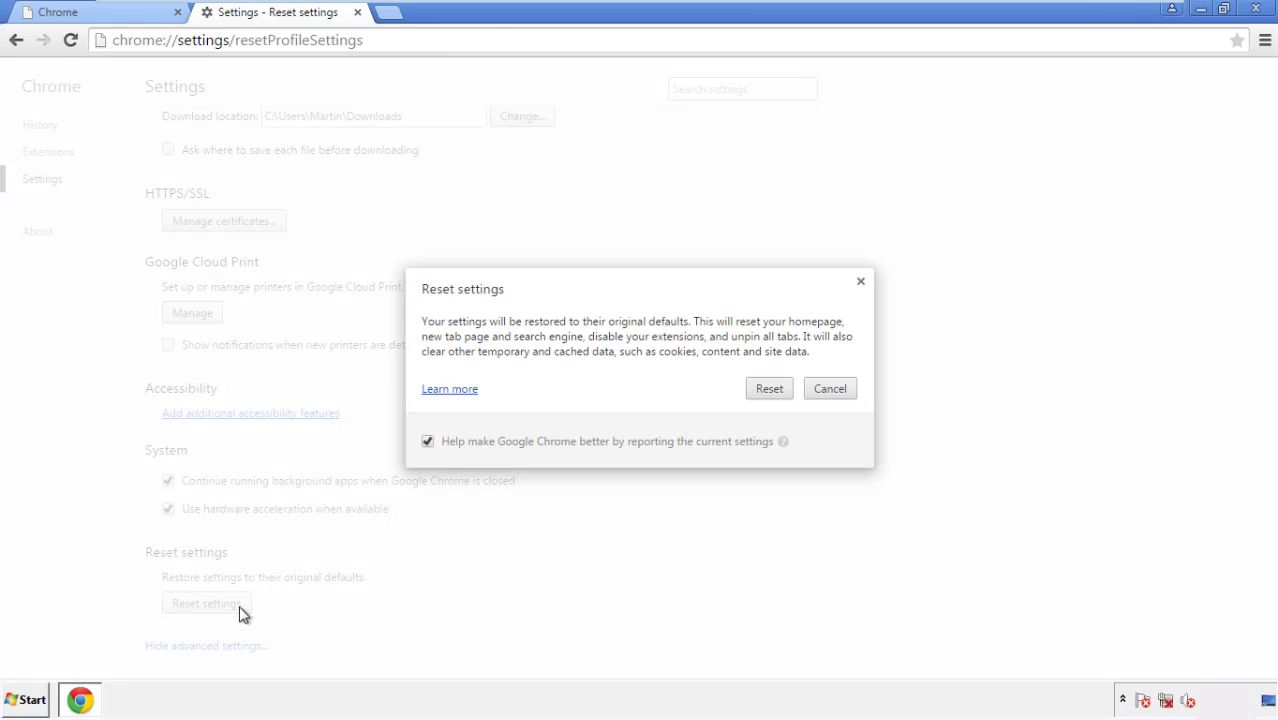
left_click(769, 389)
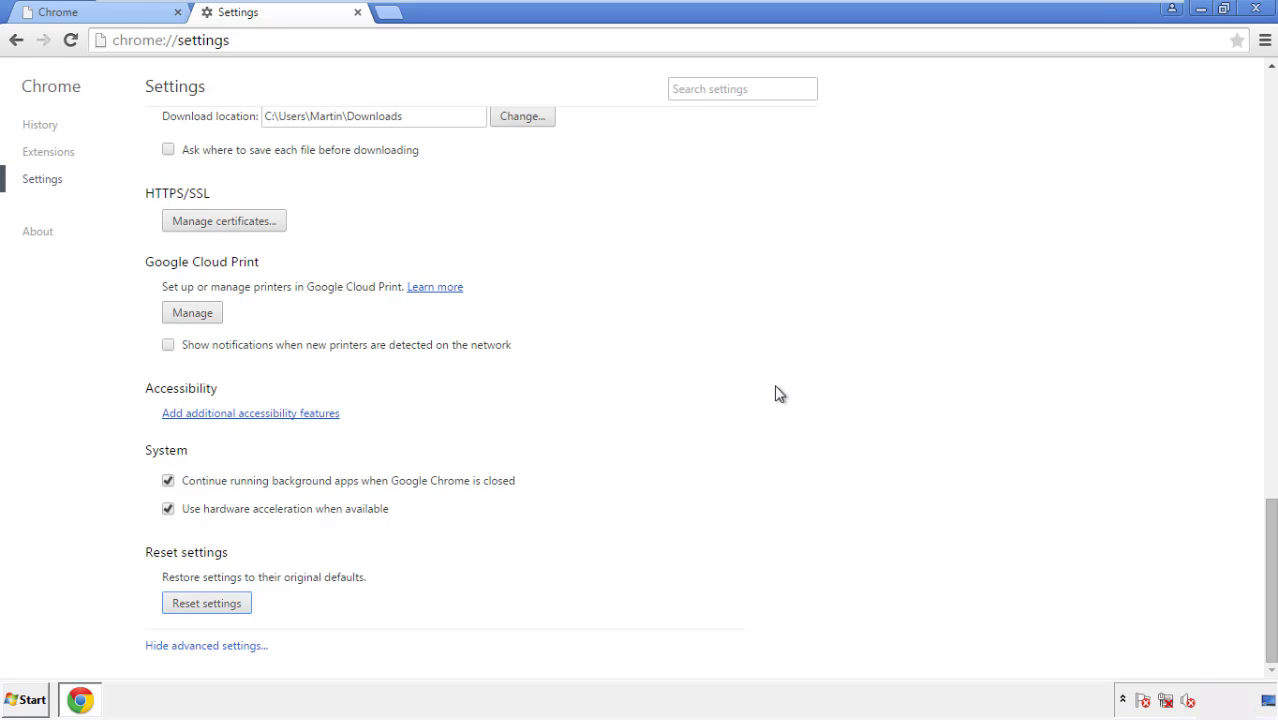
left_click(1253, 8)
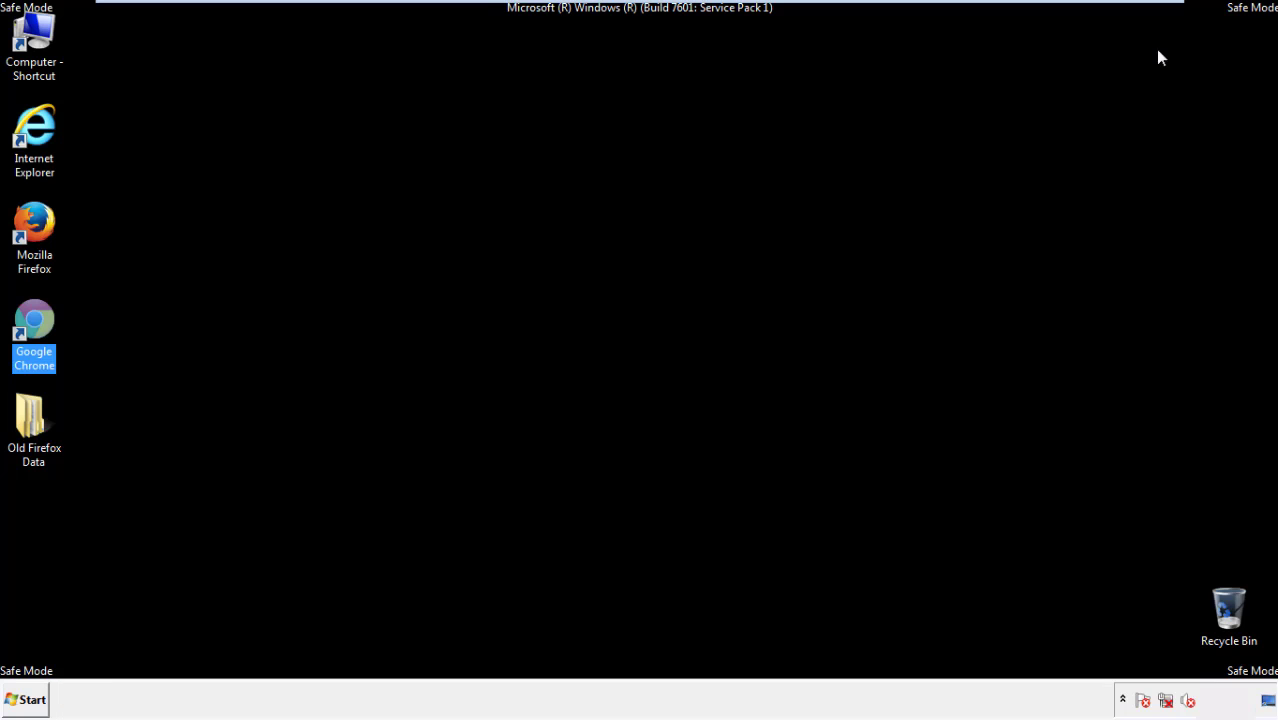
Launch Firefox, remove the Search Mine extension in the Add-ons Manager, and close Firefox
left_click(690, 324)
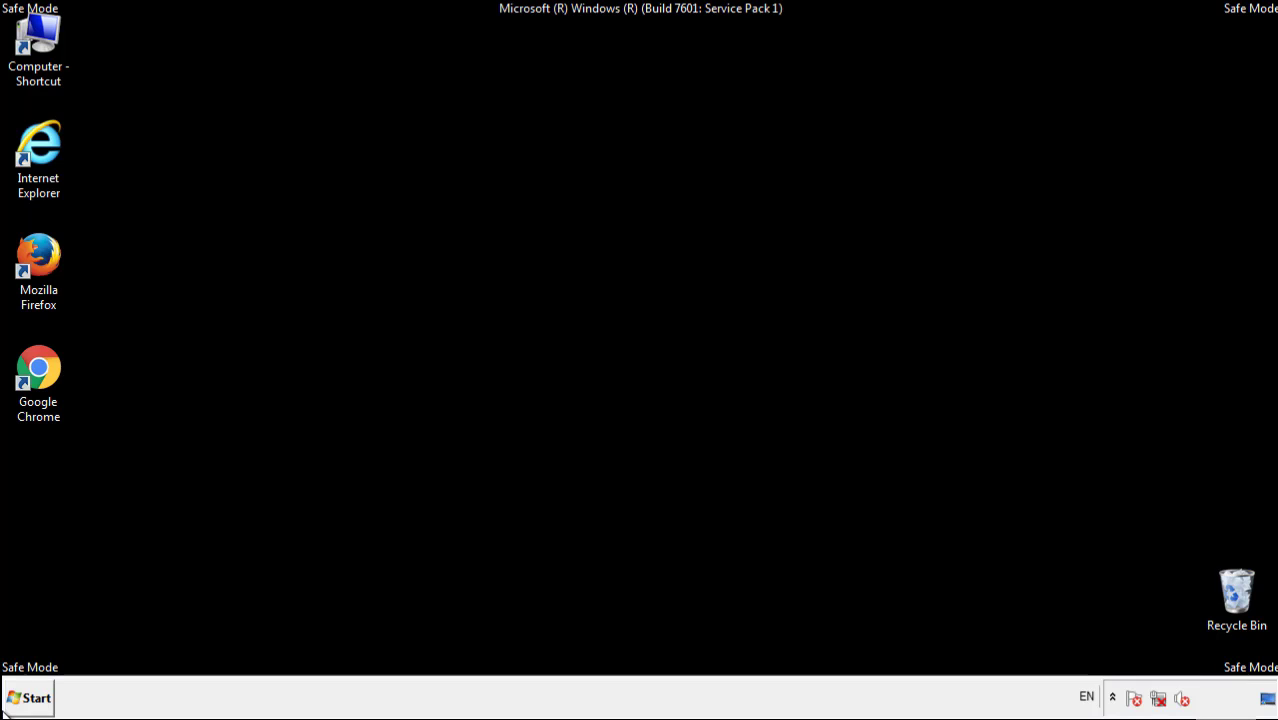
double_click(49, 250)
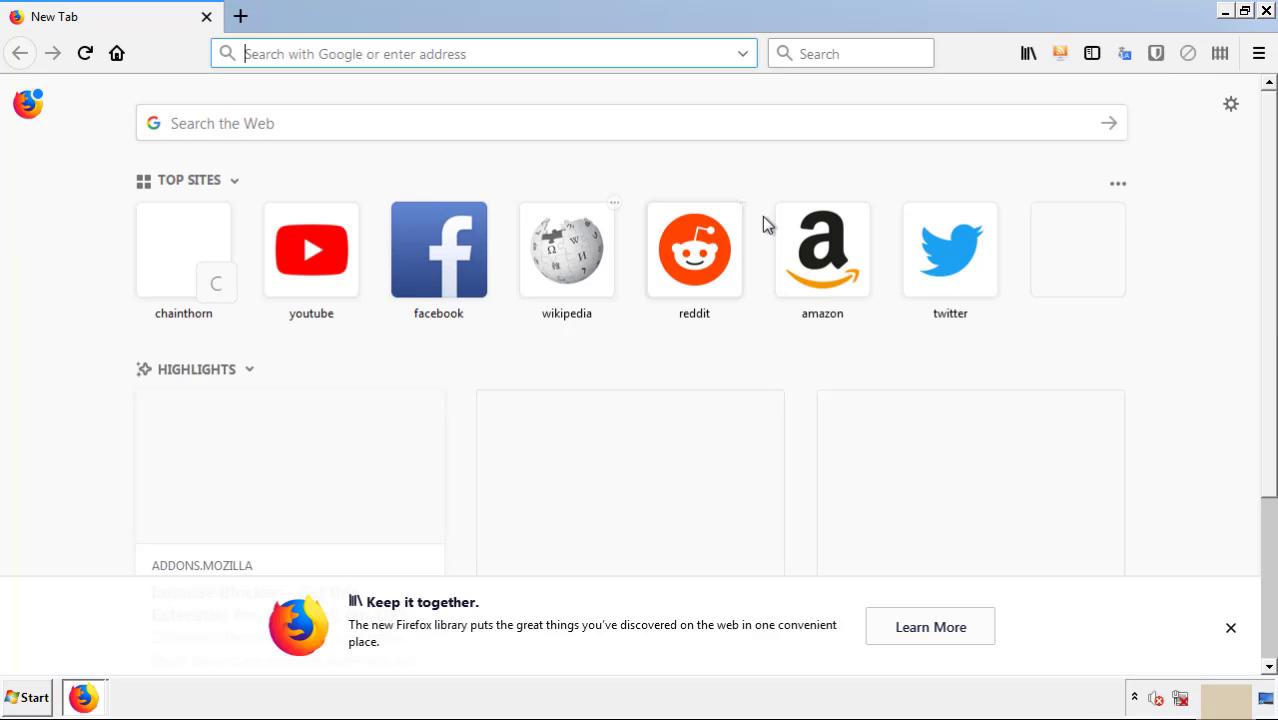
left_click(1258, 53)
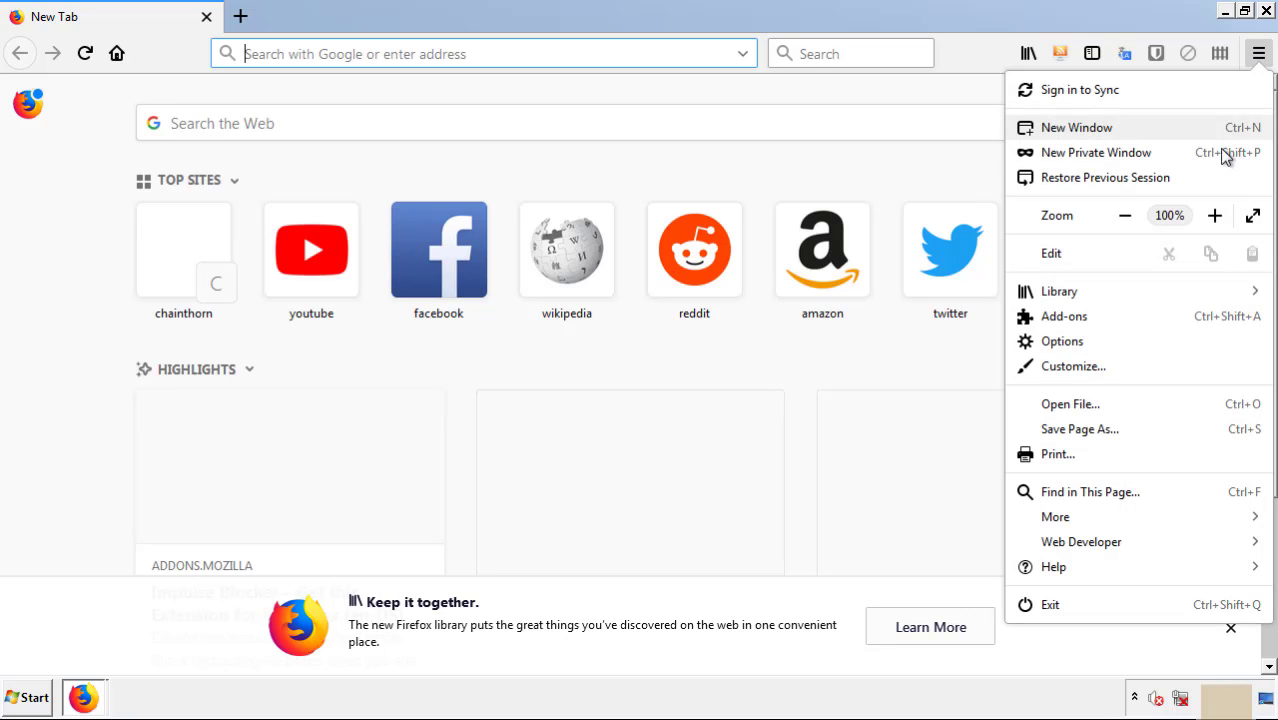
left_click(1178, 325)
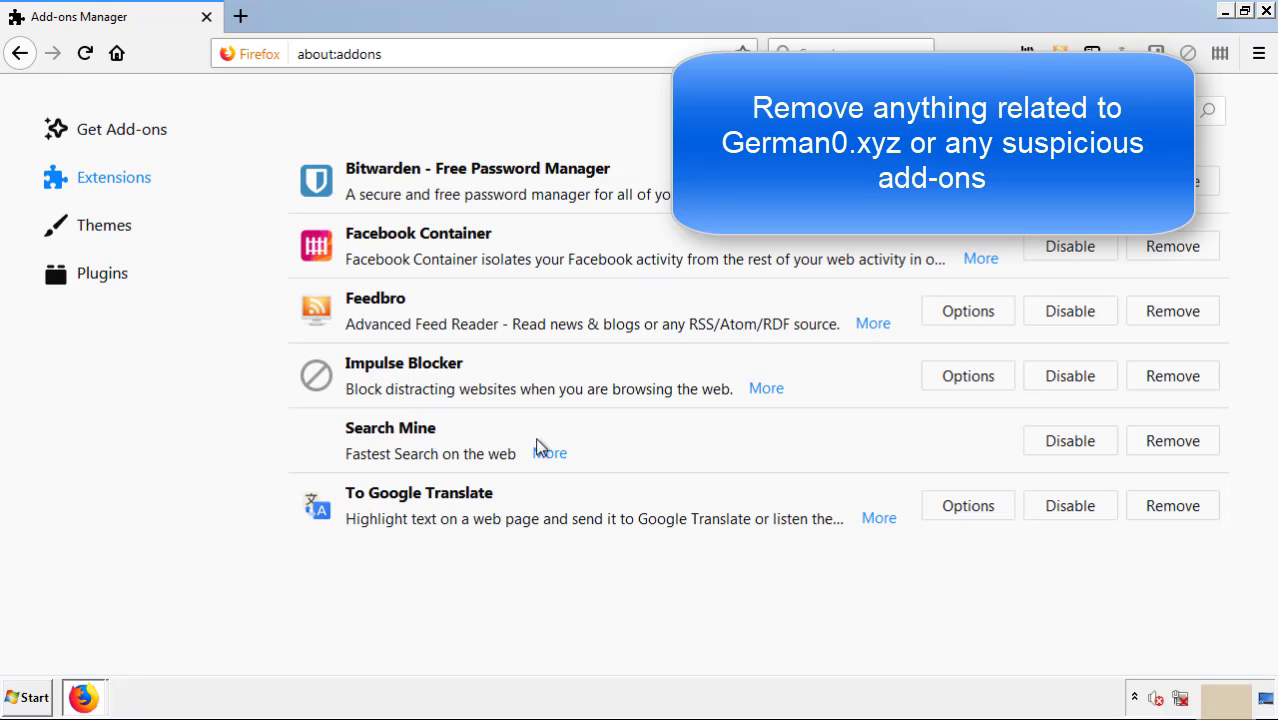
left_click(1168, 450)
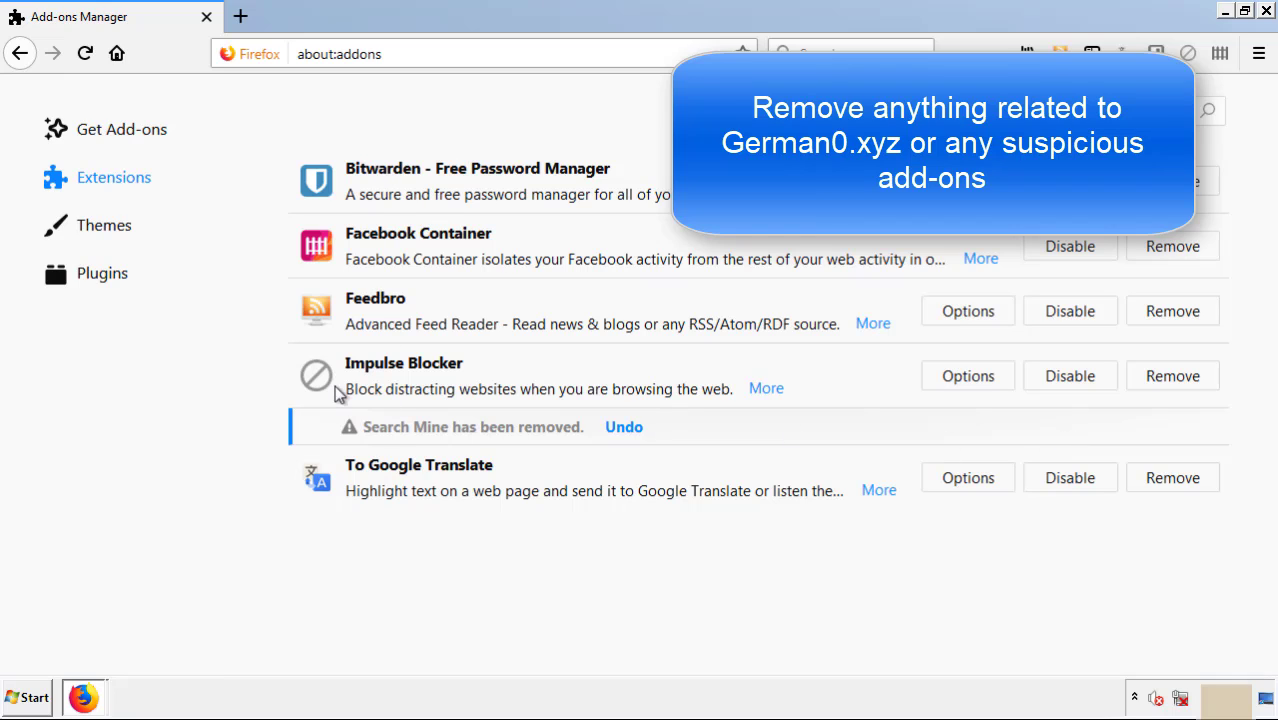
left_click(1267, 11)
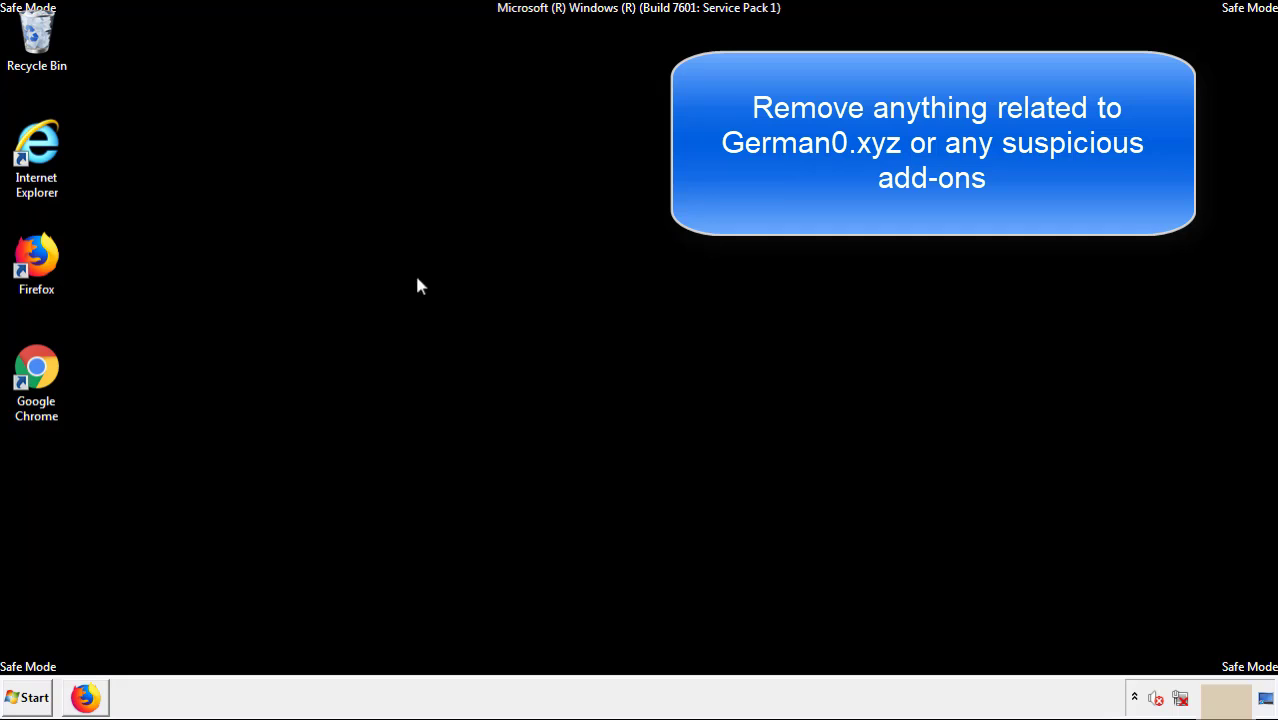
Launch Chrome and remove the Search Mine extension from More tools > Extensions
double_click(36, 390)
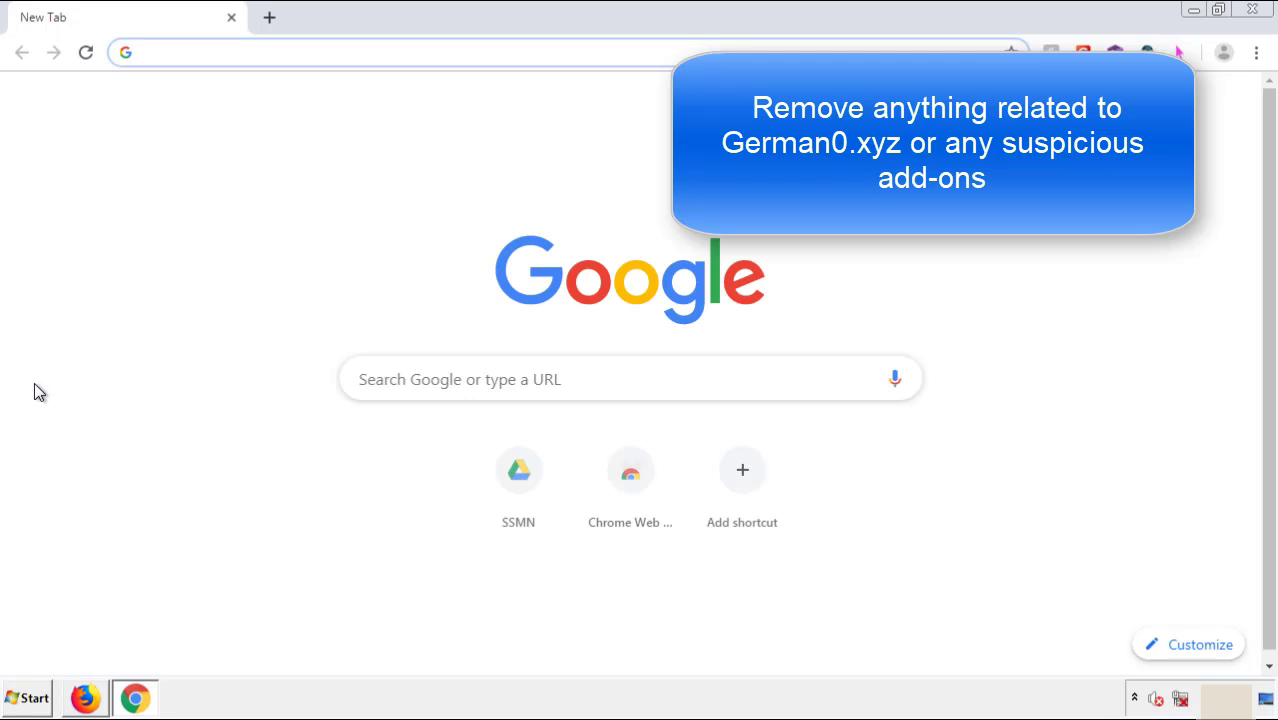
left_click(1256, 52)
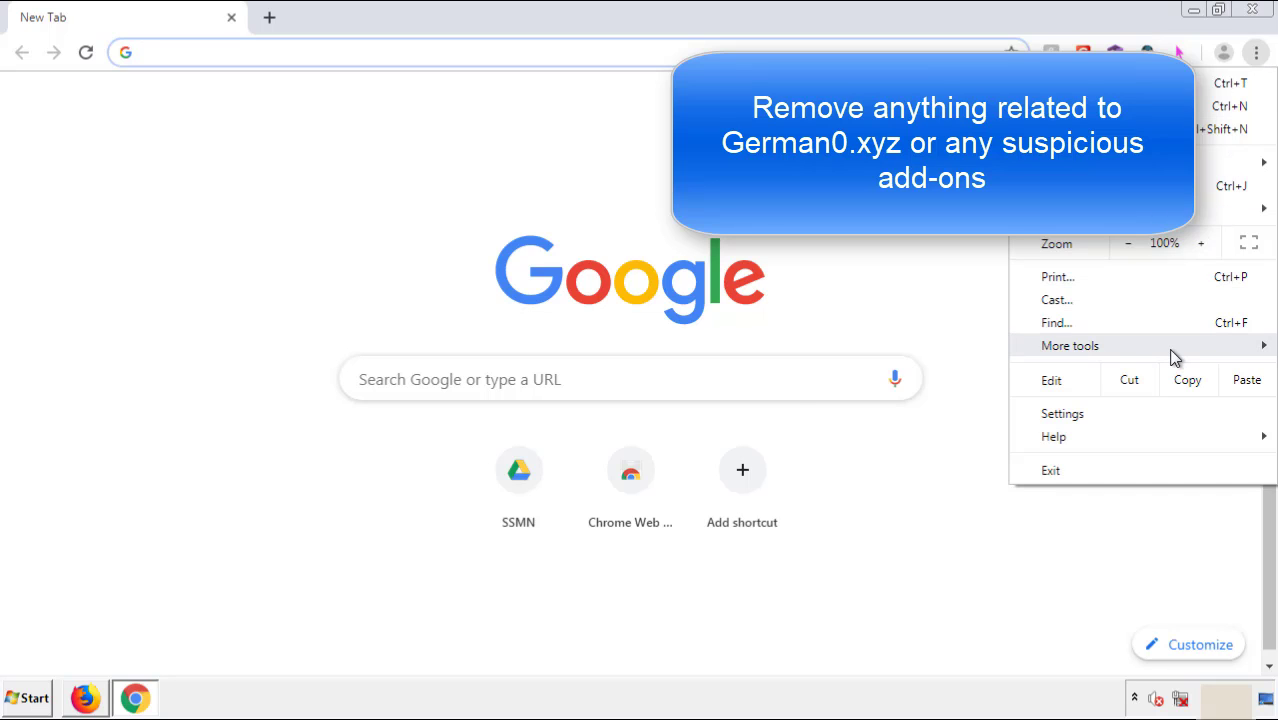
mouse_move(1147, 351)
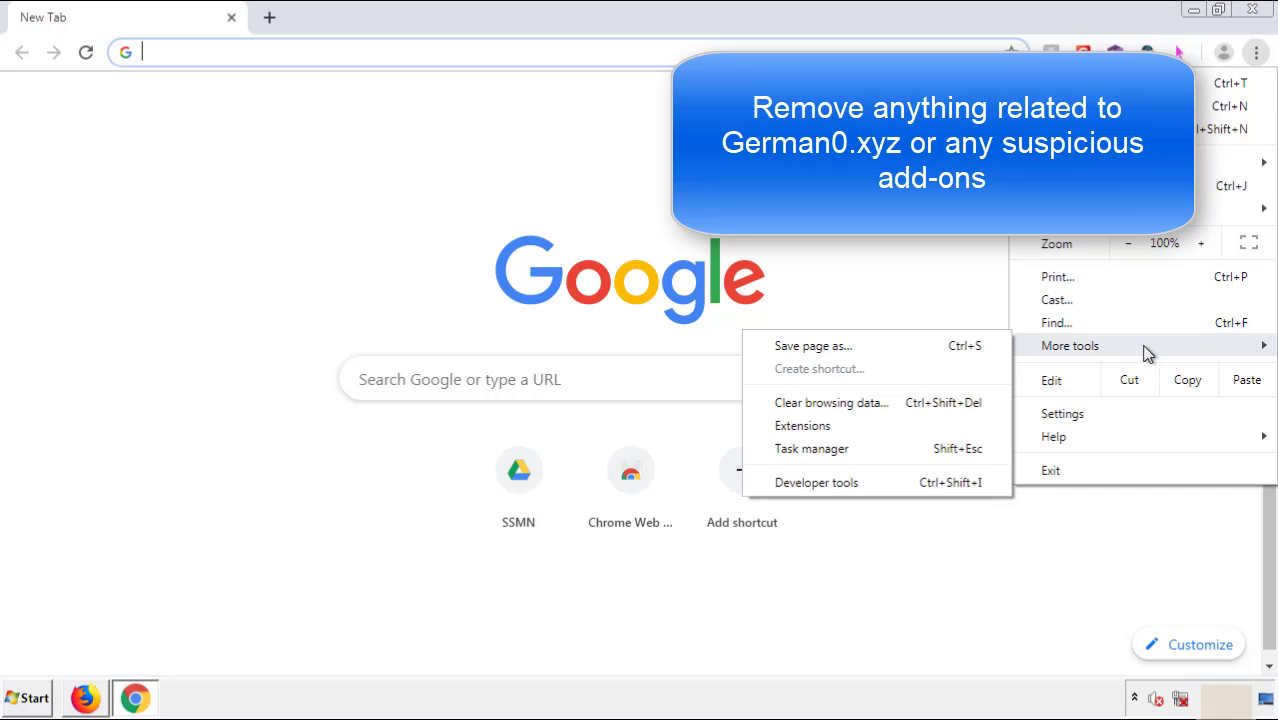
left_click(826, 425)
scroll(360, 334, "down", 5)
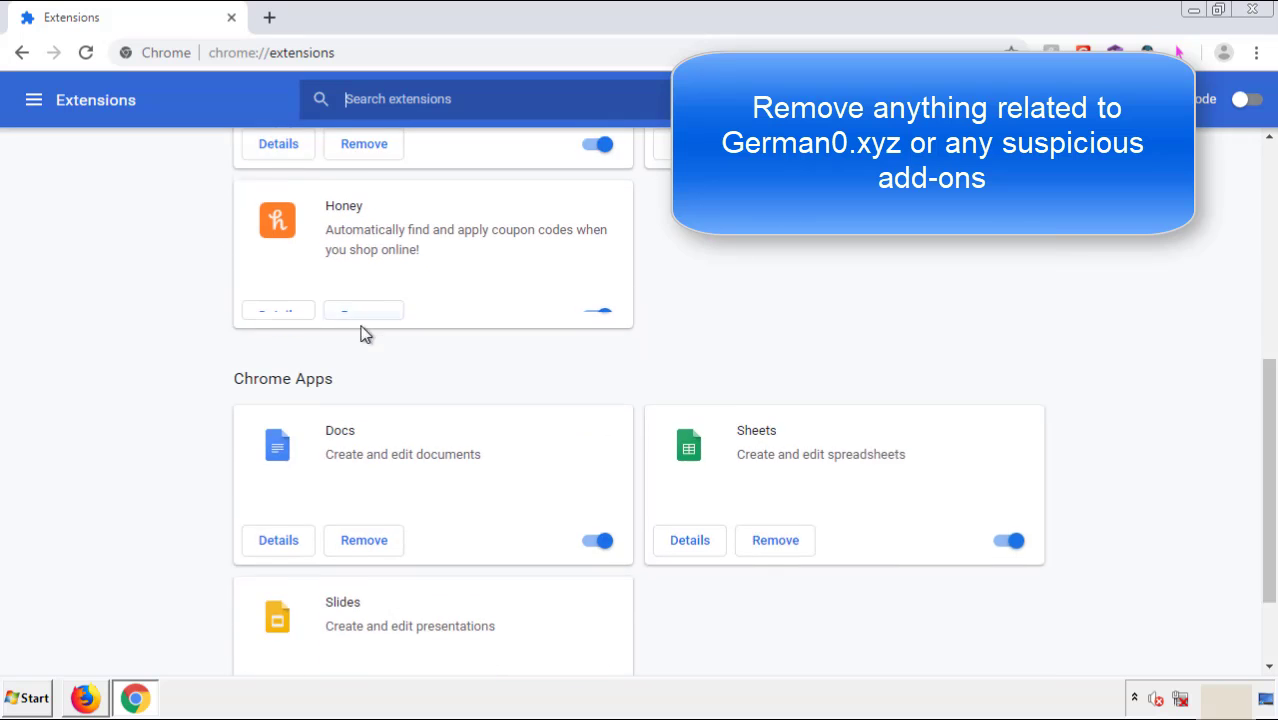
scroll(482, 366, "up", 5)
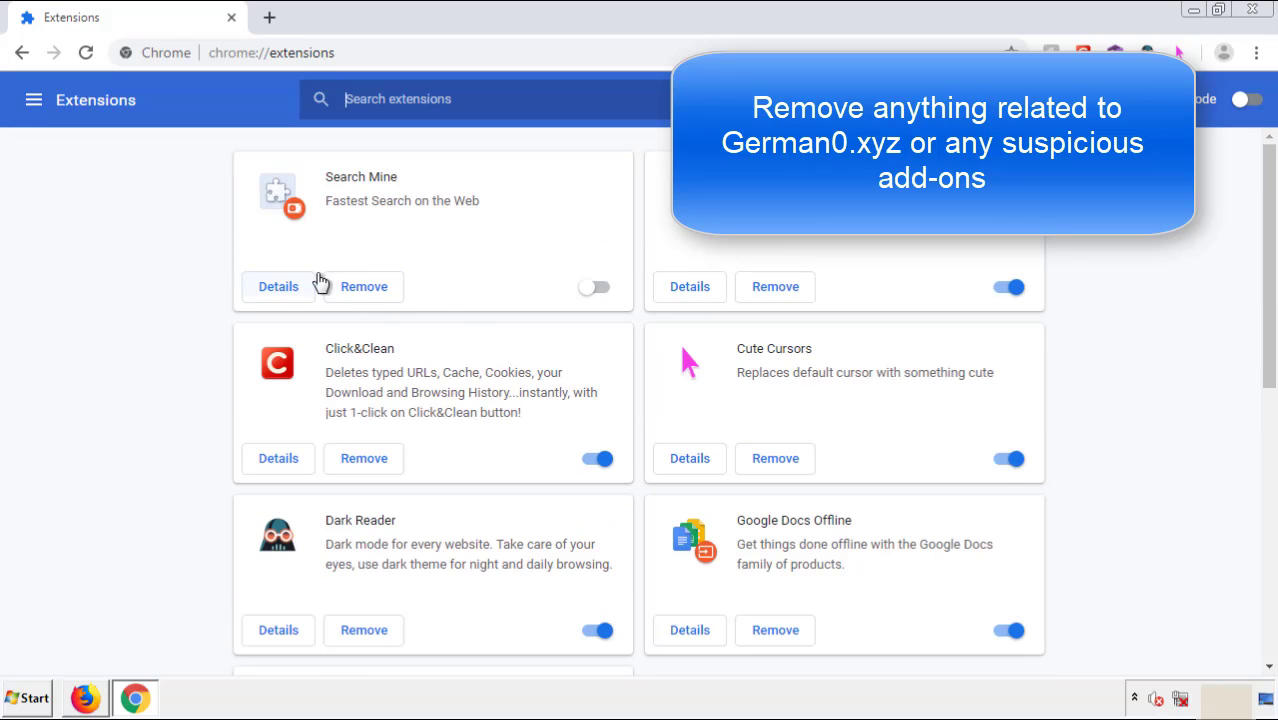
left_click(362, 290)
key("Return")
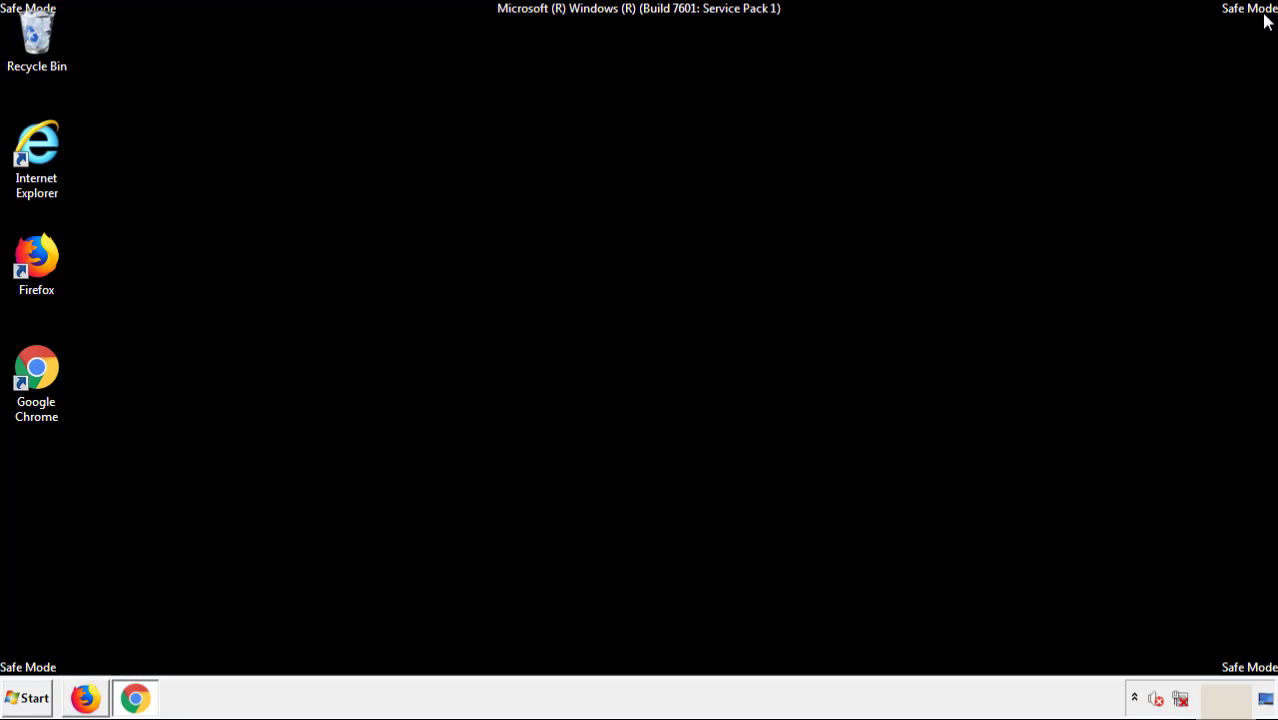
Restart the computer from the Start menu's Shut down options to leave Safe Mode
left_click(33, 703)
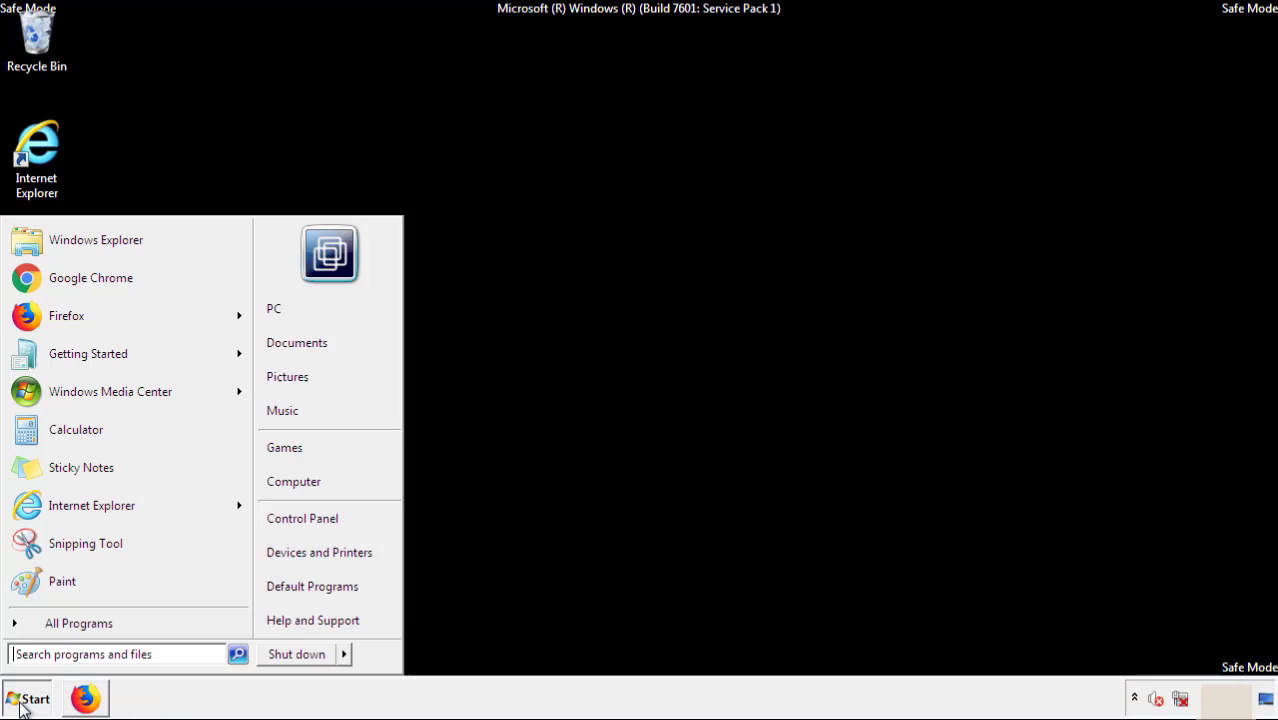
mouse_move(345, 656)
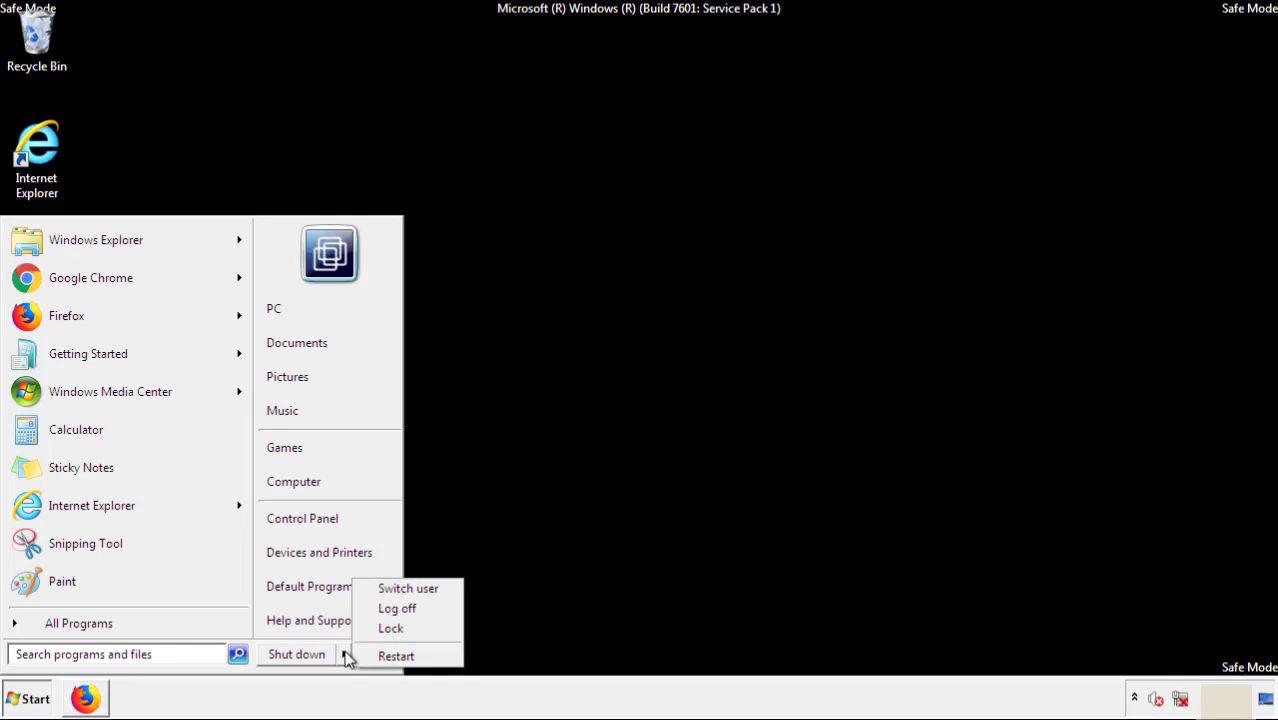
left_click(398, 658)
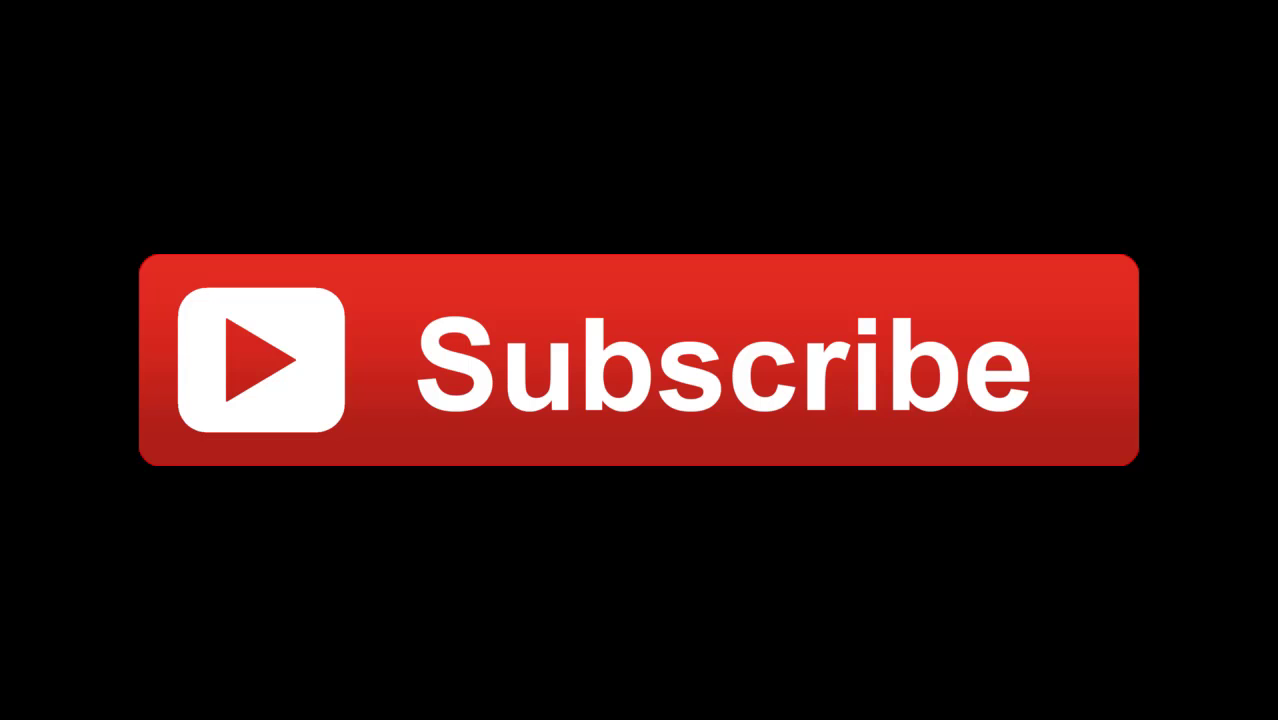